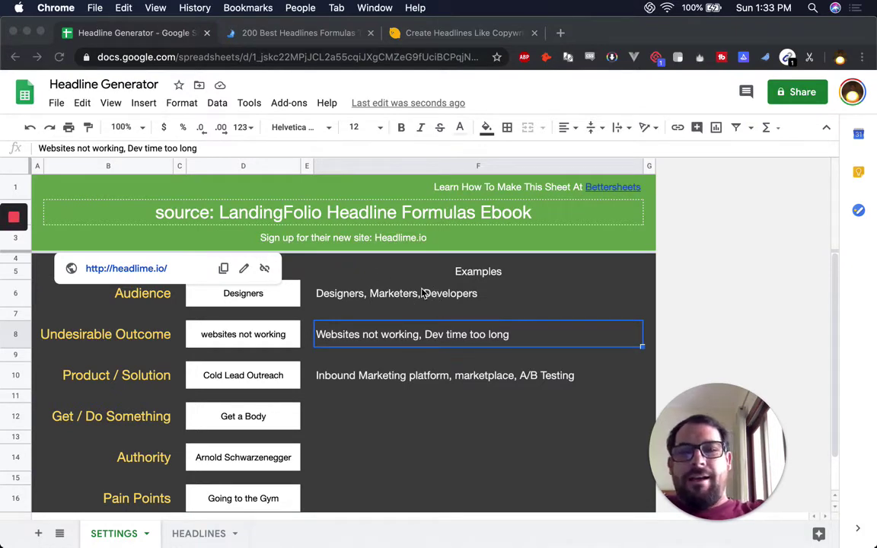
Step: Examine the ebook source line and the Headlime.io sign-up line in the header of the SETTINGS sheet
{"action": "left_click", "coordinate": [421, 294]}
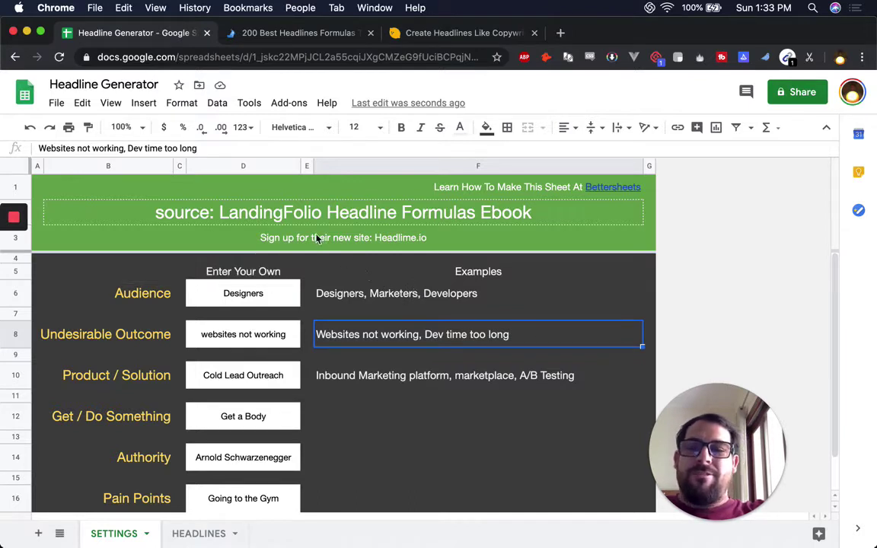
{"action": "mouse_move", "coordinate": [317, 237]}
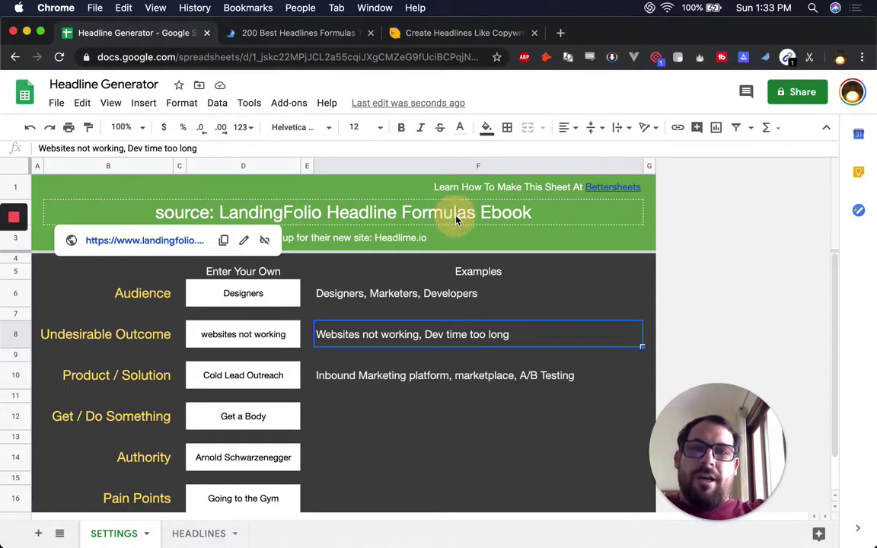
{"action": "left_click", "coordinate": [385, 210]}
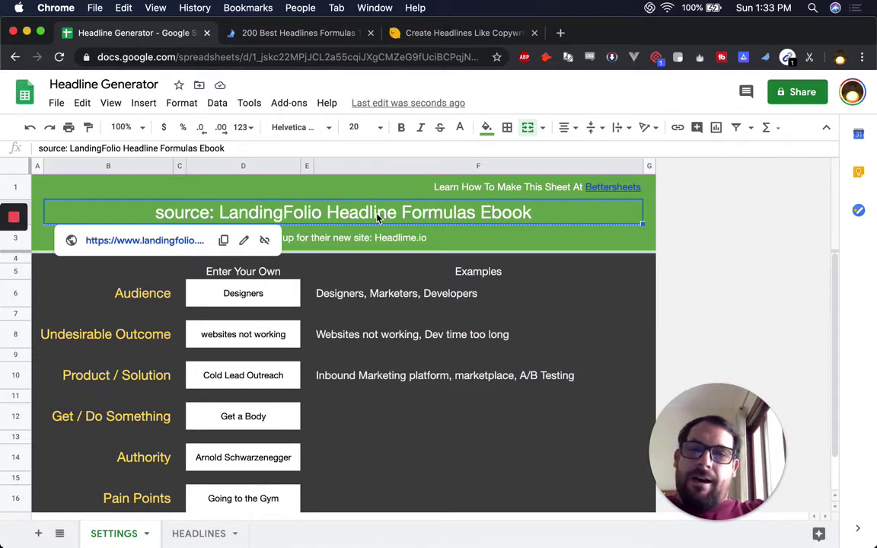
{"action": "left_click", "coordinate": [363, 241]}
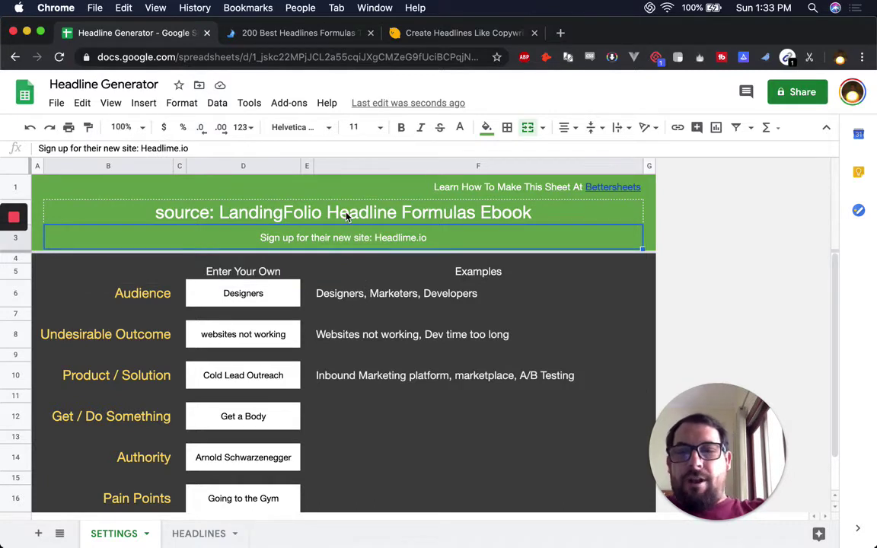
{"action": "mouse_move", "coordinate": [347, 217]}
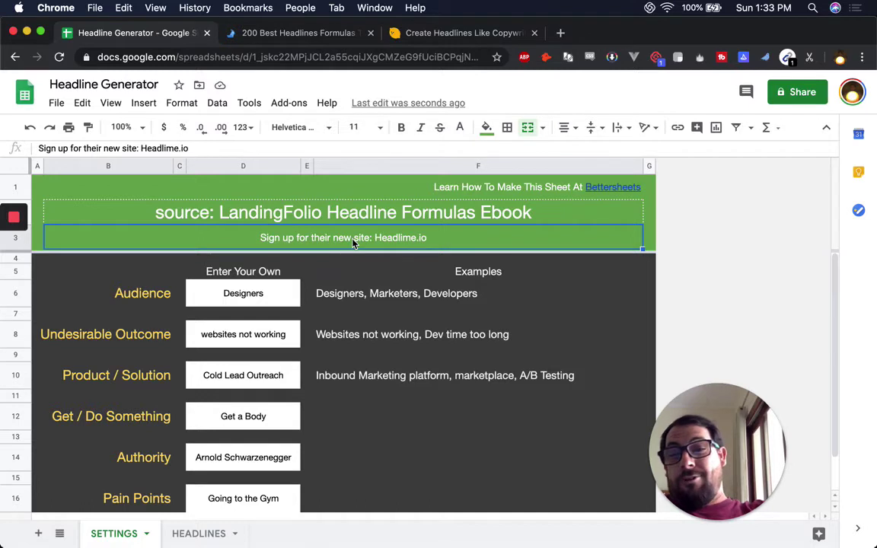
{"action": "left_click", "coordinate": [360, 282]}
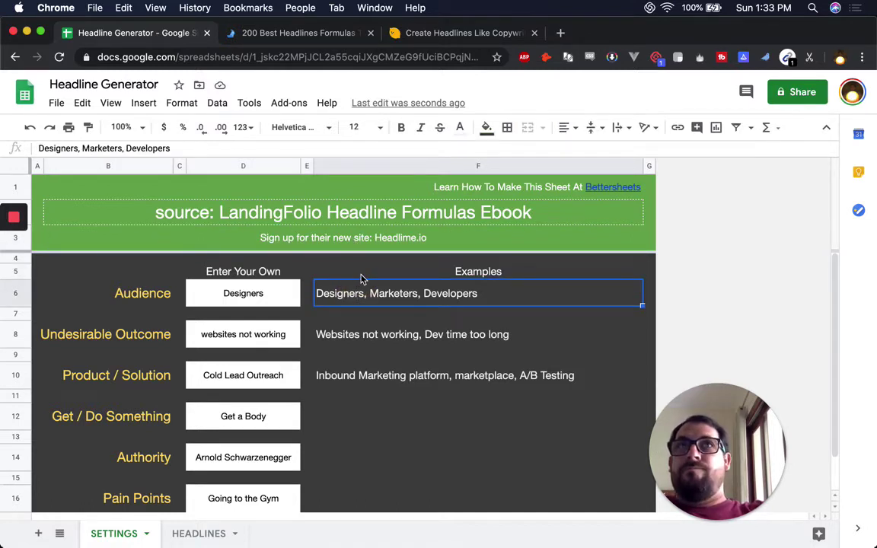
{"action": "left_click", "coordinate": [383, 238]}
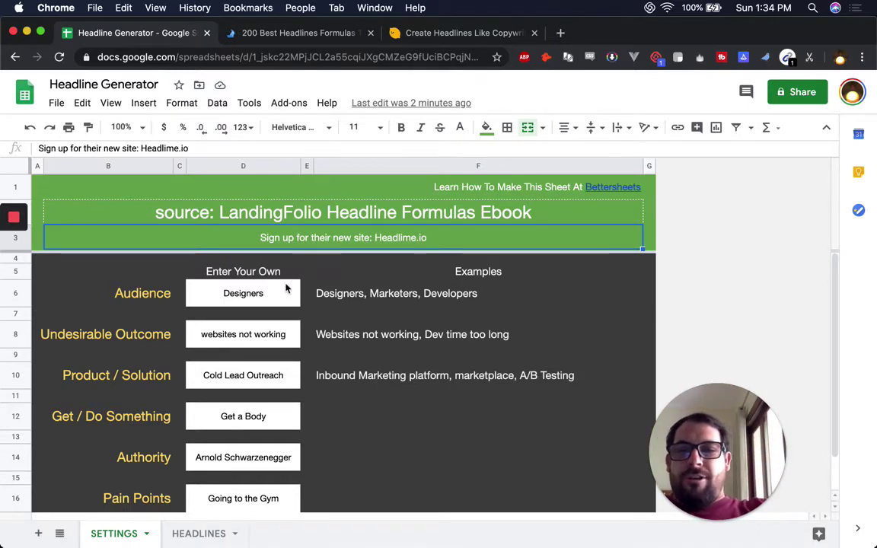
Step: Examine the Audience row of the SETTINGS sheet, including its label, entry cell and example values
{"action": "left_click", "coordinate": [322, 293]}
{"action": "scroll", "coordinate": [315, 306], "scroll_direction": "down", "scroll_amount": 1}
{"action": "scroll", "coordinate": [195, 398], "scroll_direction": "down", "scroll_amount": 1}
{"action": "scroll", "coordinate": [195, 392], "scroll_direction": "up", "scroll_amount": 2}
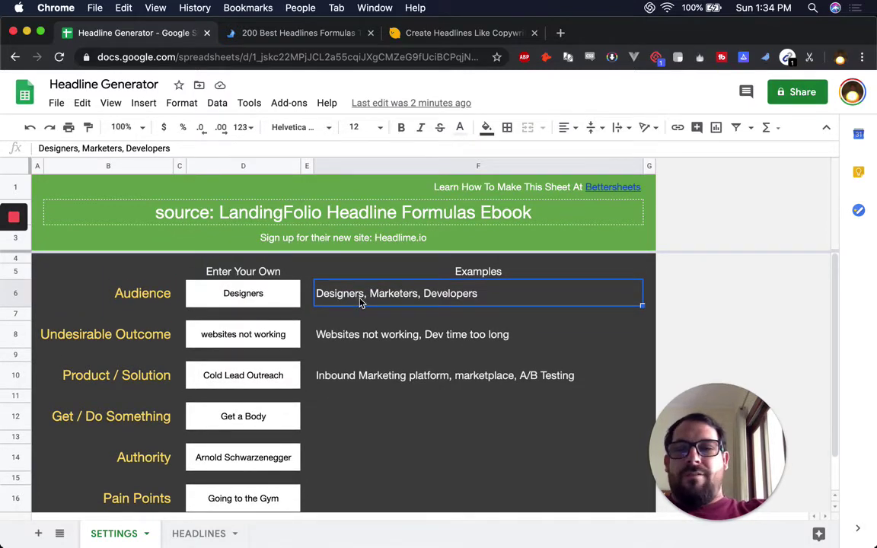
{"action": "left_click", "coordinate": [262, 303]}
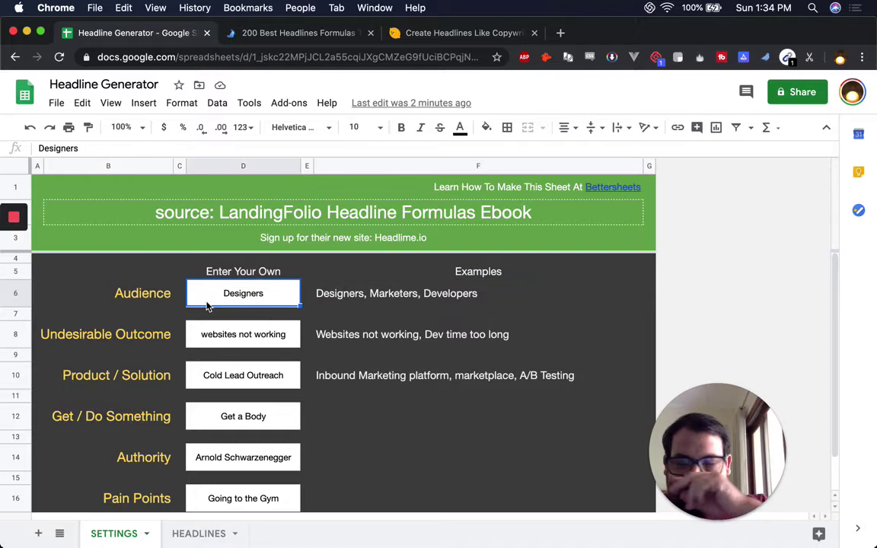
{"action": "left_click", "coordinate": [160, 303]}
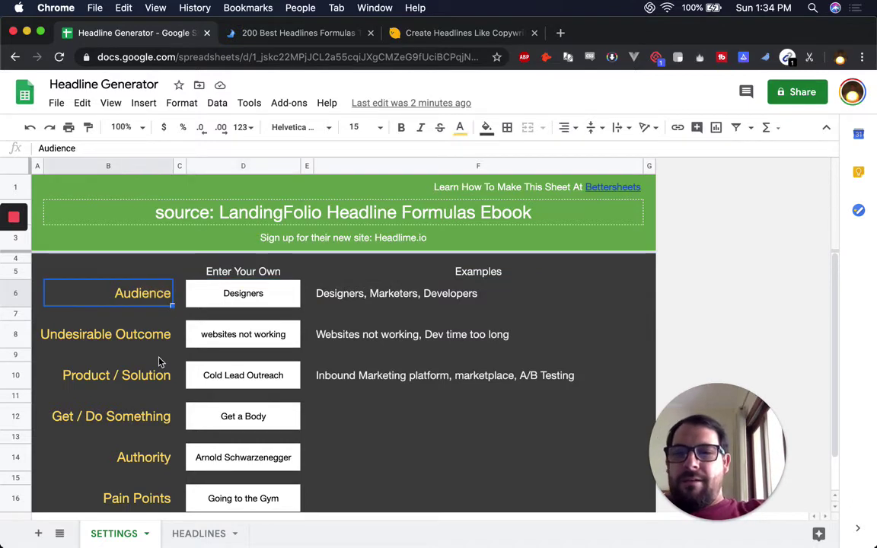
{"action": "scroll", "coordinate": [160, 364], "scroll_direction": "down", "scroll_amount": 1}
{"action": "scroll", "coordinate": [176, 335], "scroll_direction": "up", "scroll_amount": 1}
{"action": "left_click", "coordinate": [195, 303]}
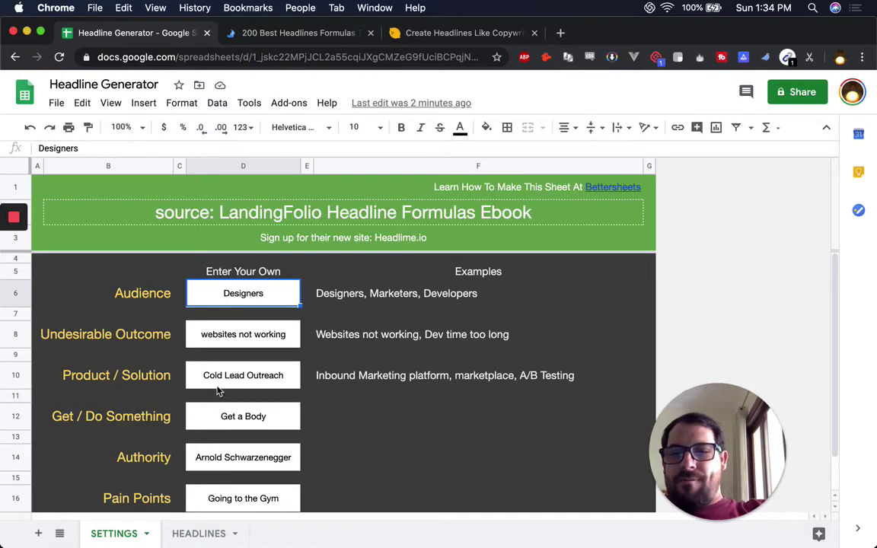
Step: Compare the first headline template and its result on the HEADLINES sheet with the Undesirable Outcome and Product / Solution entries in SETTINGS
{"action": "left_click", "coordinate": [197, 534]}
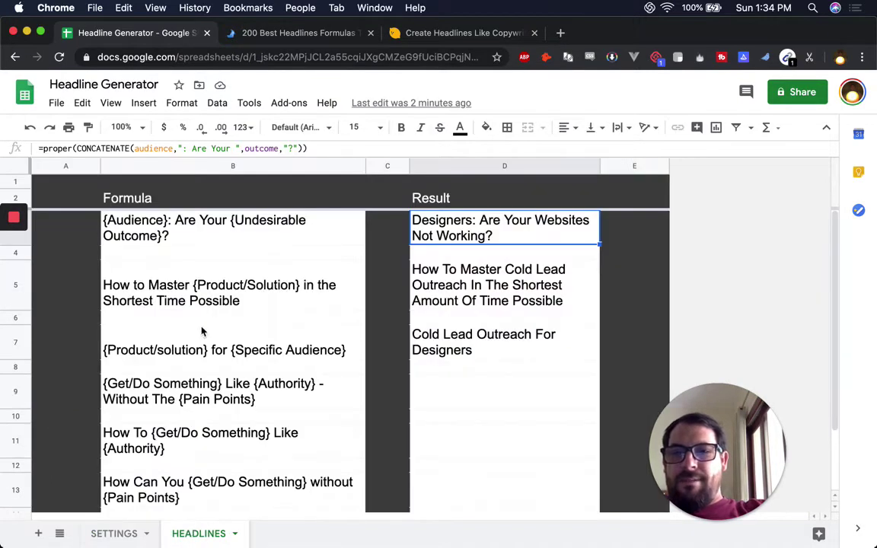
{"action": "left_click", "coordinate": [196, 241]}
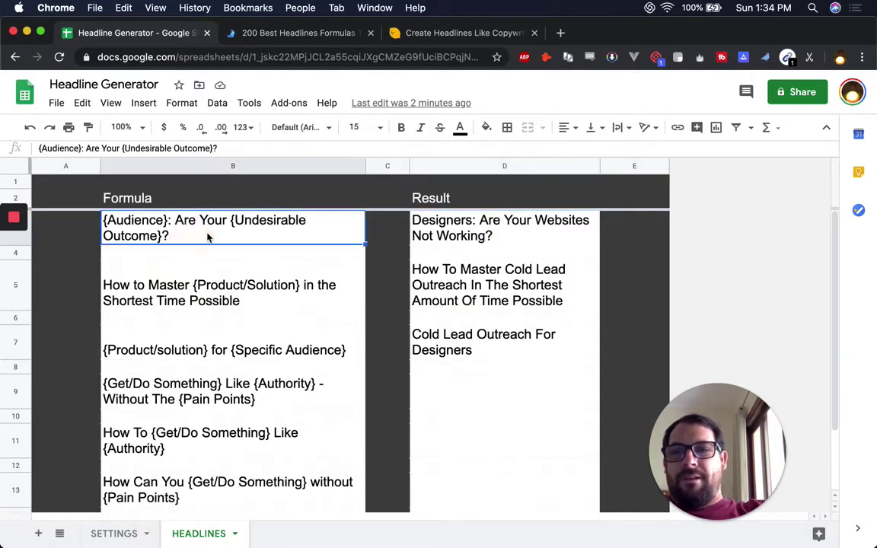
{"action": "left_click", "coordinate": [122, 536]}
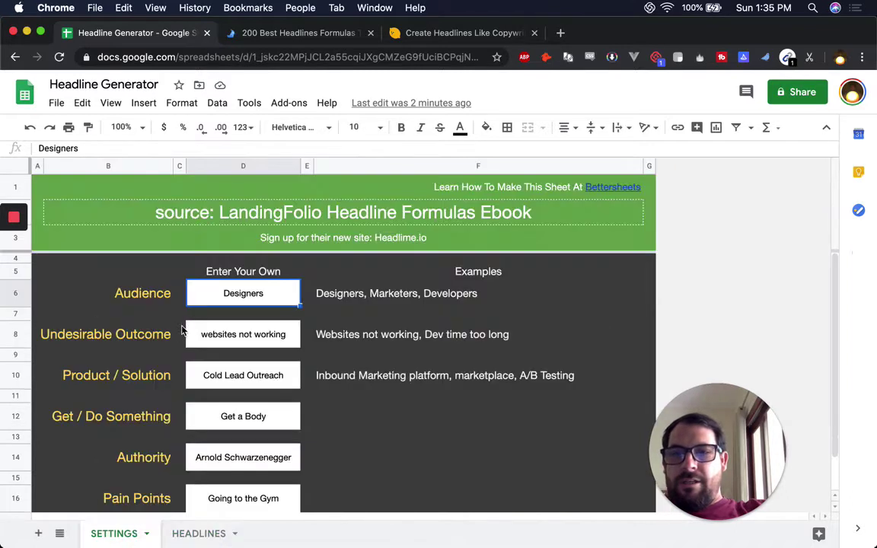
{"action": "left_click", "coordinate": [219, 337]}
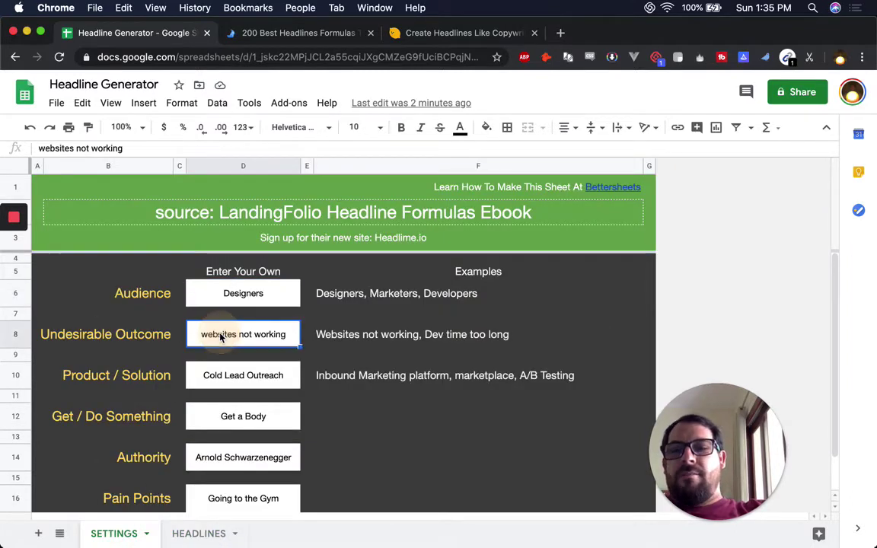
{"action": "left_click", "coordinate": [217, 370]}
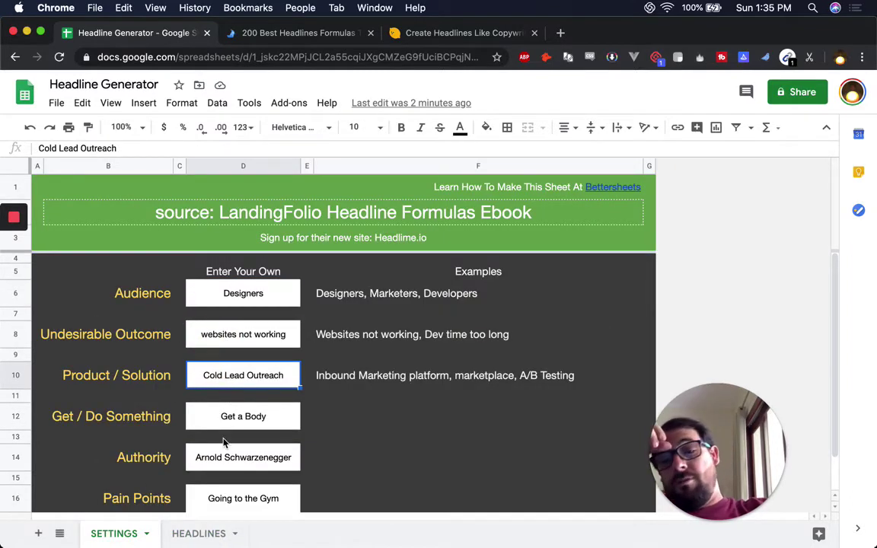
{"action": "left_click", "coordinate": [200, 537]}
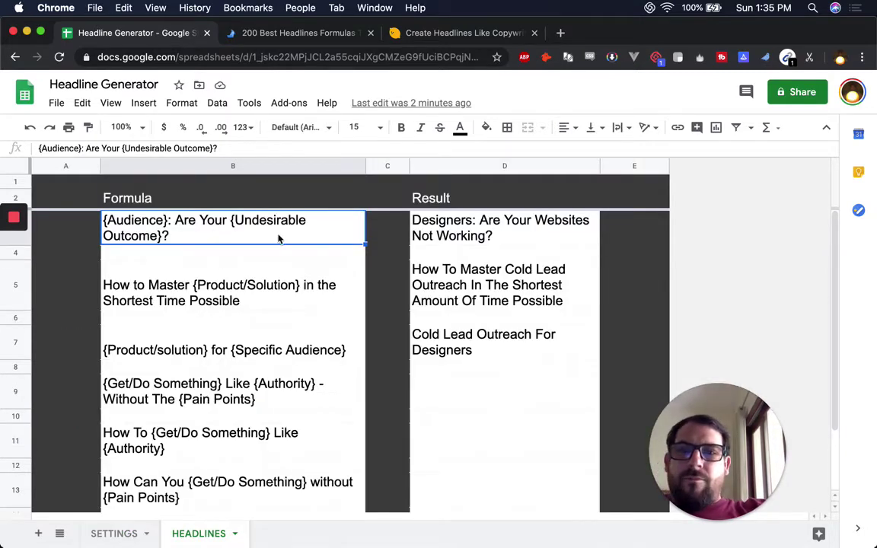
{"action": "left_click", "coordinate": [507, 234]}
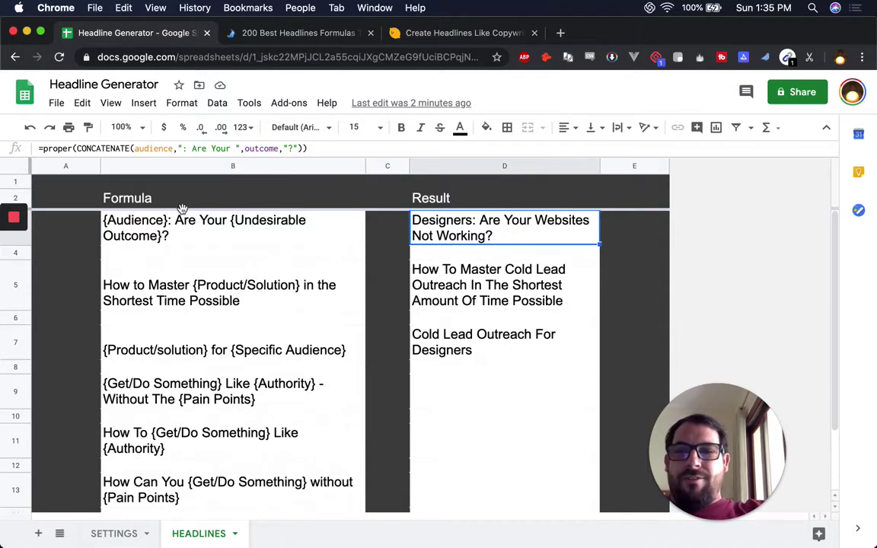
Step: Set the Audience entry on the SETTINGS sheet to Developers
{"action": "left_click", "coordinate": [114, 533]}
{"action": "left_click", "coordinate": [238, 296]}
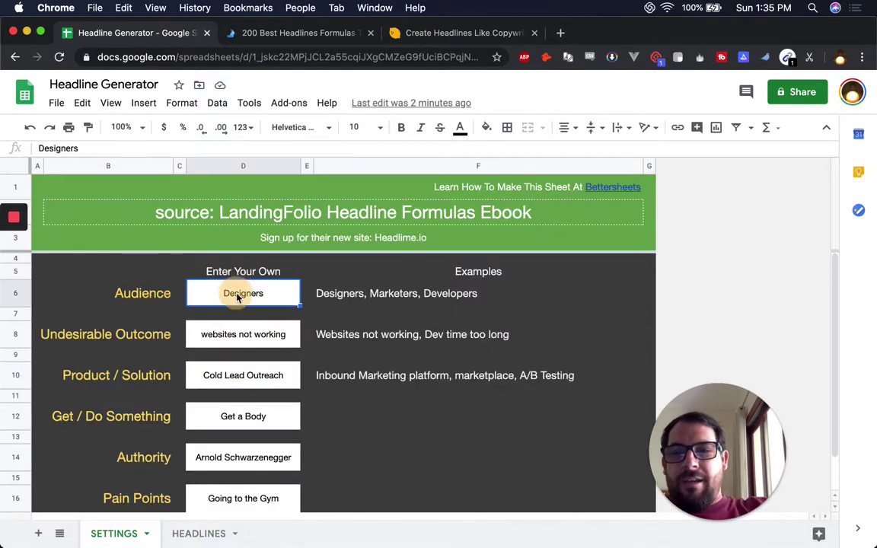
{"action": "type", "text": "Developers"}
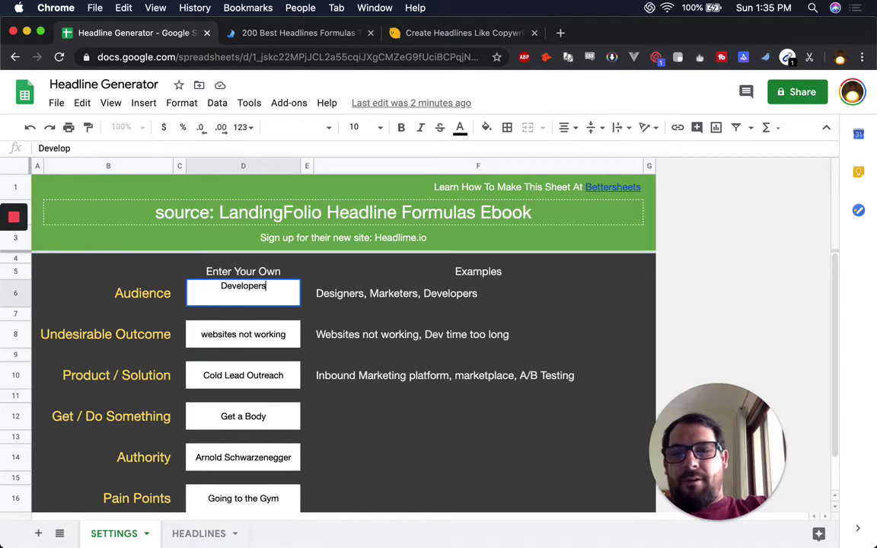
{"action": "key", "text": "Return"}
Step: Check the Product/Solution headline results on the HEADLINES sheet against the {Product/solution} for {Specific Audience} template
{"action": "left_click", "coordinate": [394, 292]}
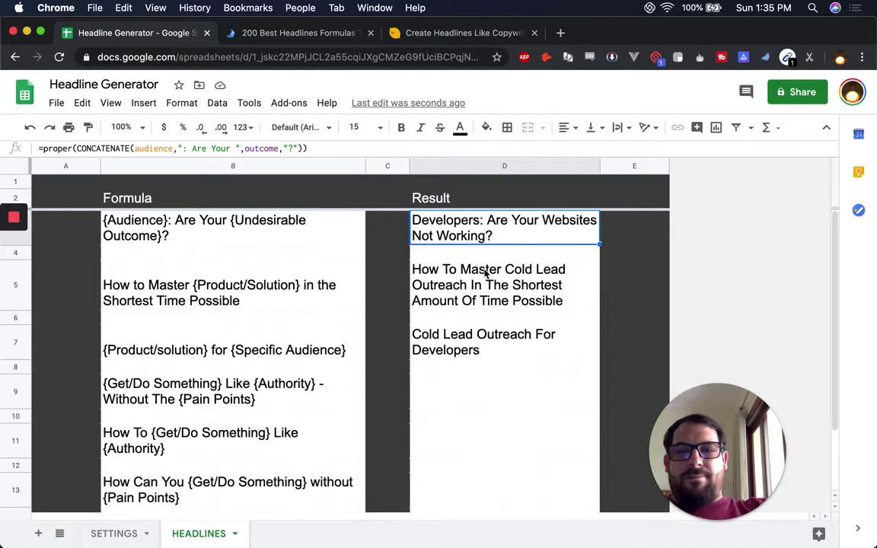
{"action": "left_click", "coordinate": [552, 271]}
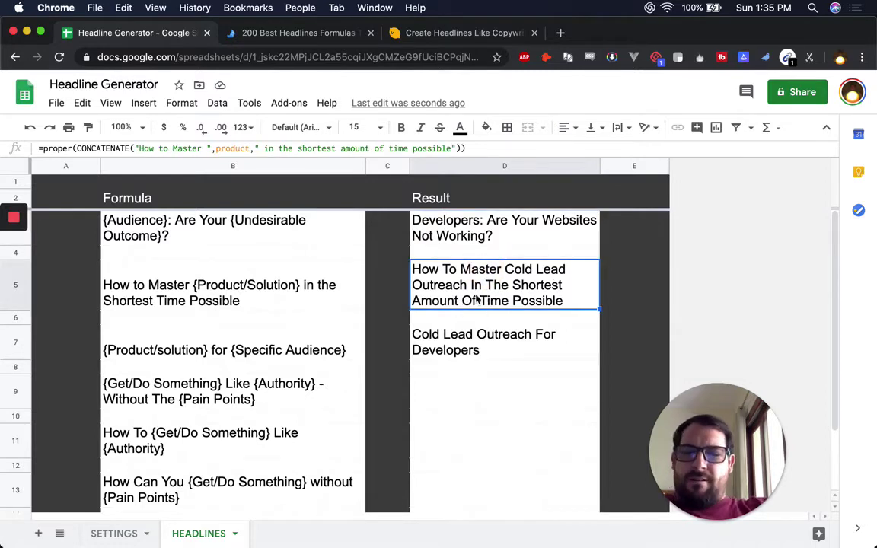
{"action": "left_click", "coordinate": [150, 356]}
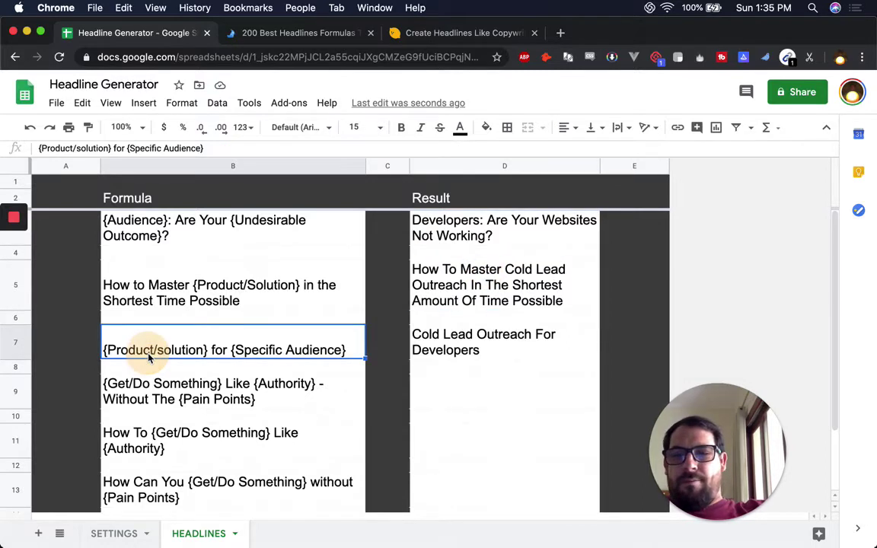
{"action": "left_click", "coordinate": [463, 347]}
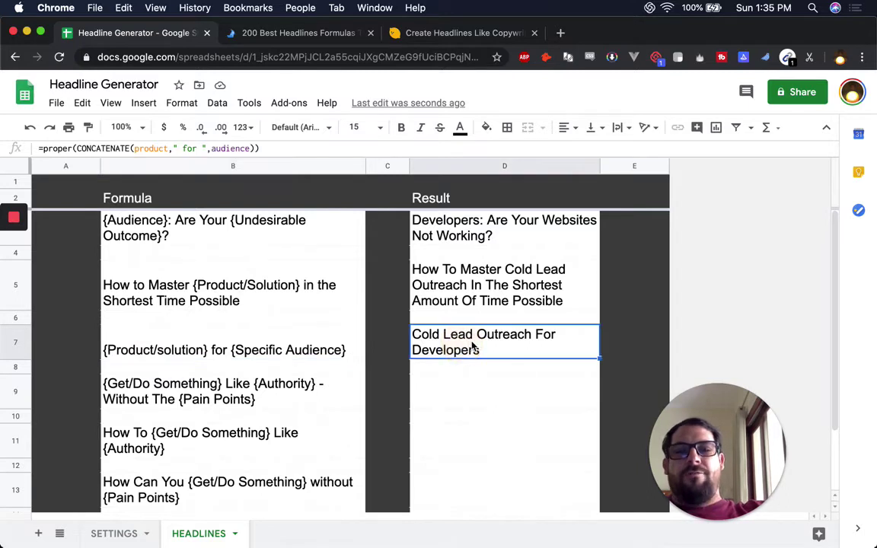
Step: Set the Audience entry on the SETTINGS sheet to Designers
{"action": "left_click", "coordinate": [112, 533]}
{"action": "left_click", "coordinate": [290, 299]}
{"action": "double_click", "coordinate": [290, 299]}
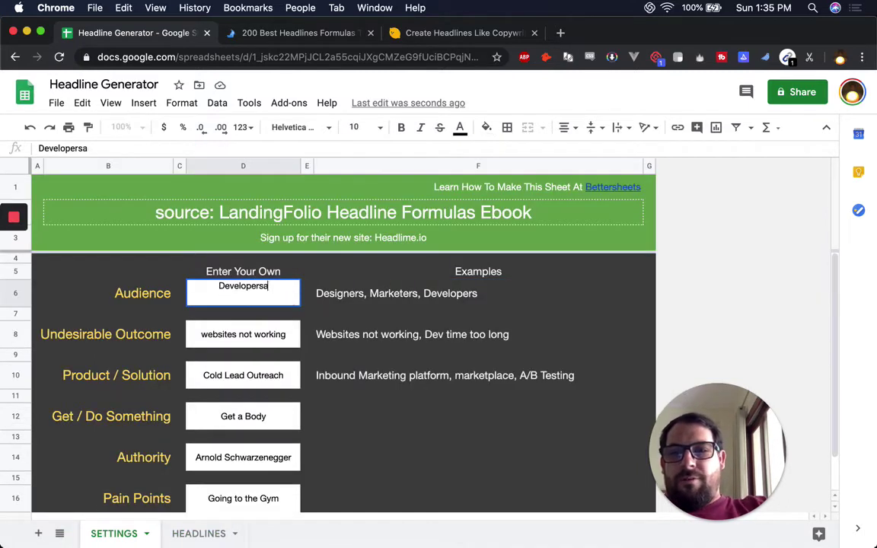
{"action": "key", "text": "super+a"}
{"action": "type", "text": "Designers"}
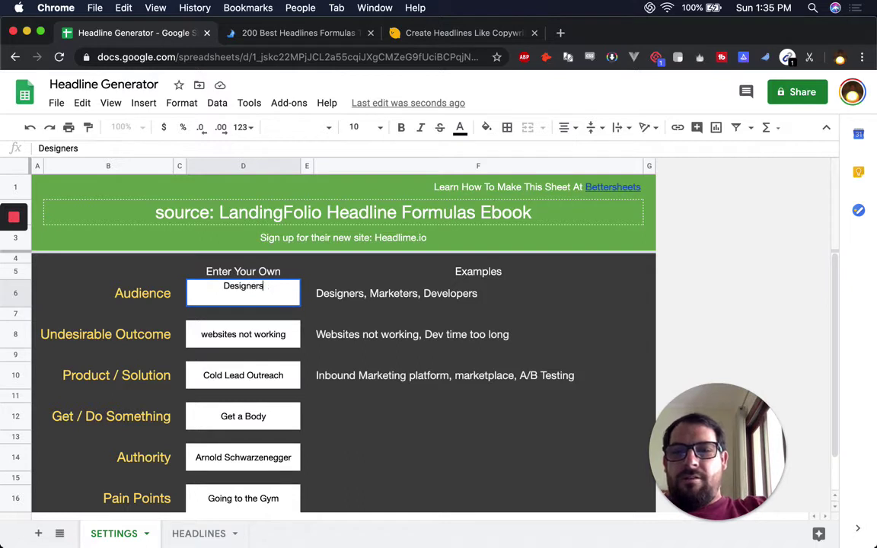
{"action": "key", "text": "Return"}
Step: Review the second and third results on the HEADLINES sheet and the template for the product-and-audience headline
{"action": "left_click", "coordinate": [199, 533]}
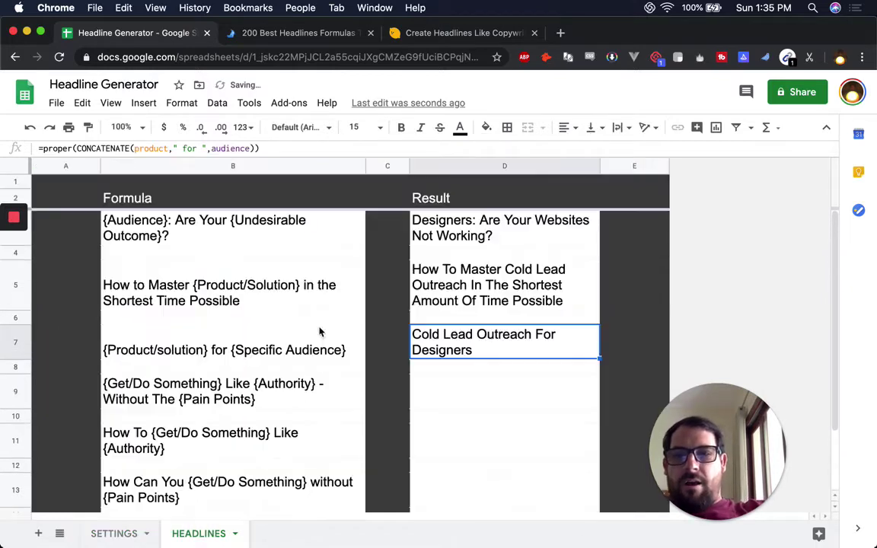
{"action": "left_click", "coordinate": [455, 299]}
{"action": "left_click", "coordinate": [454, 352]}
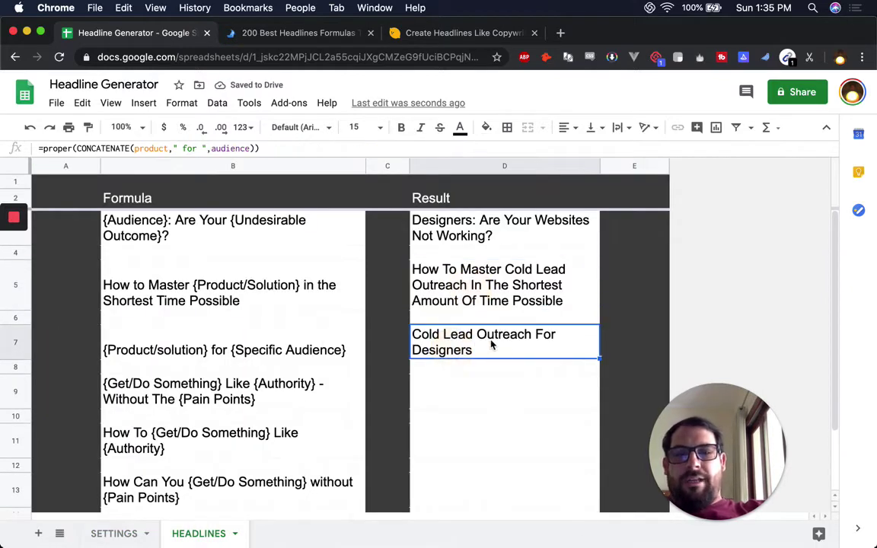
{"action": "left_click", "coordinate": [229, 339]}
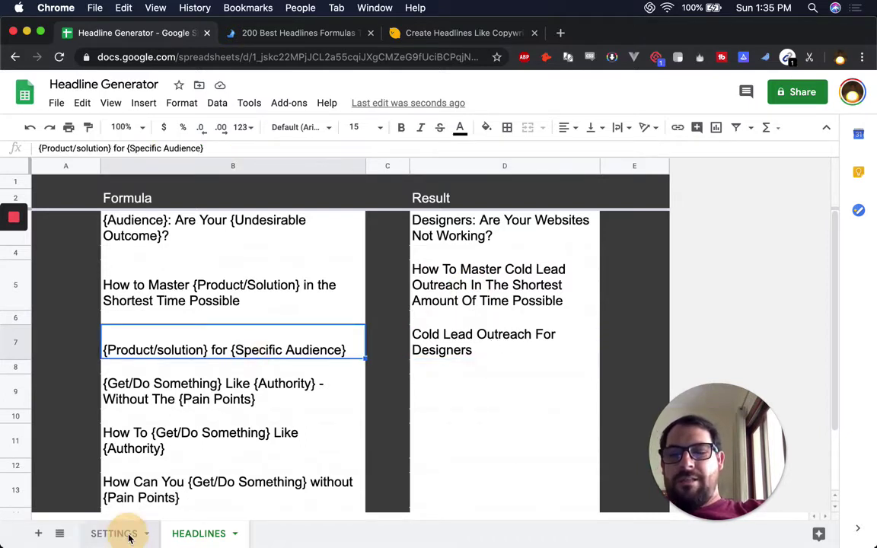
Step: Compare the SETTINGS entries with the Audience and Undesirable Outcome headline template and its result formula on the HEADLINES sheet
{"action": "key", "text": "alt+Up"}
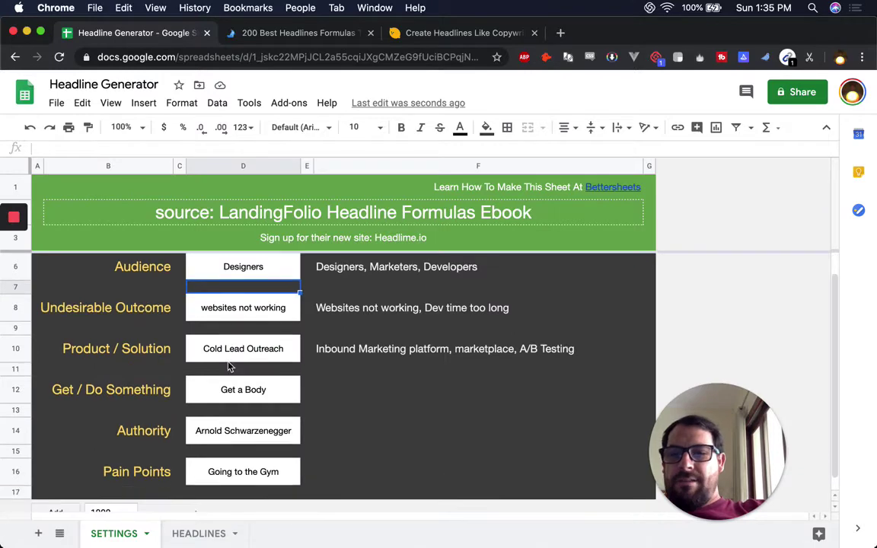
{"action": "key", "text": "alt+Down"}
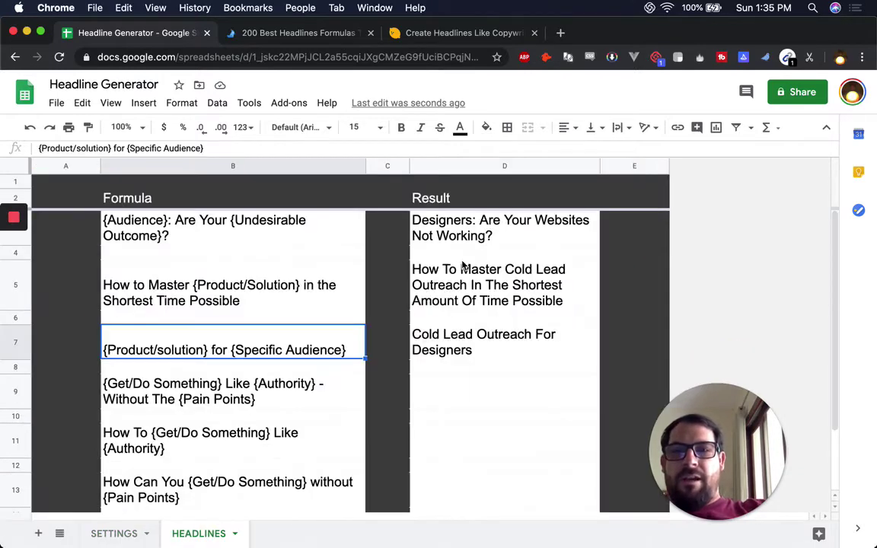
{"action": "scroll", "coordinate": [265, 284], "scroll_direction": "down", "scroll_amount": 1}
{"action": "scroll", "coordinate": [264, 284], "scroll_direction": "up", "scroll_amount": 1}
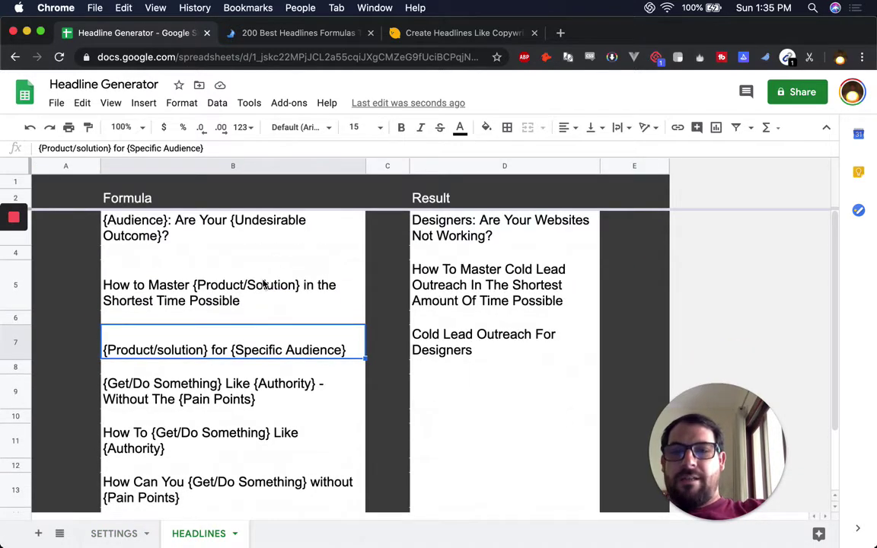
{"action": "left_click", "coordinate": [263, 234]}
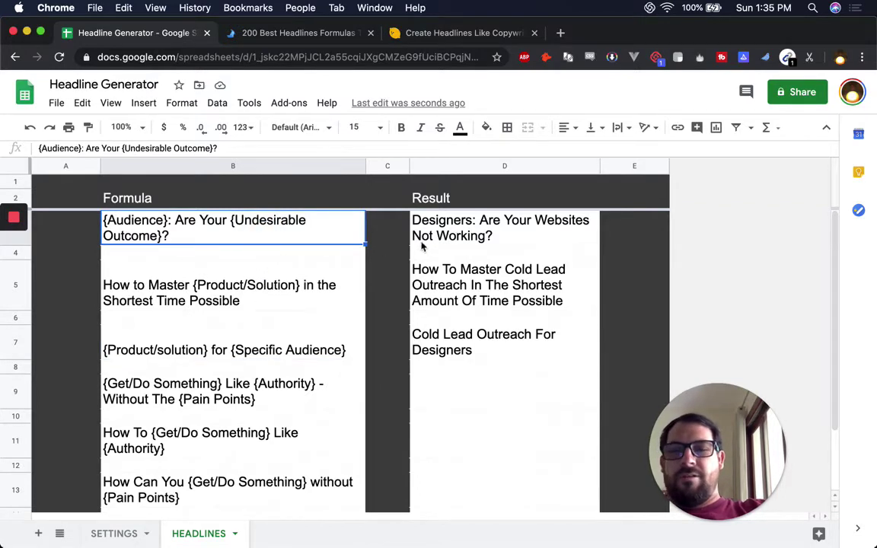
{"action": "left_click", "coordinate": [441, 216]}
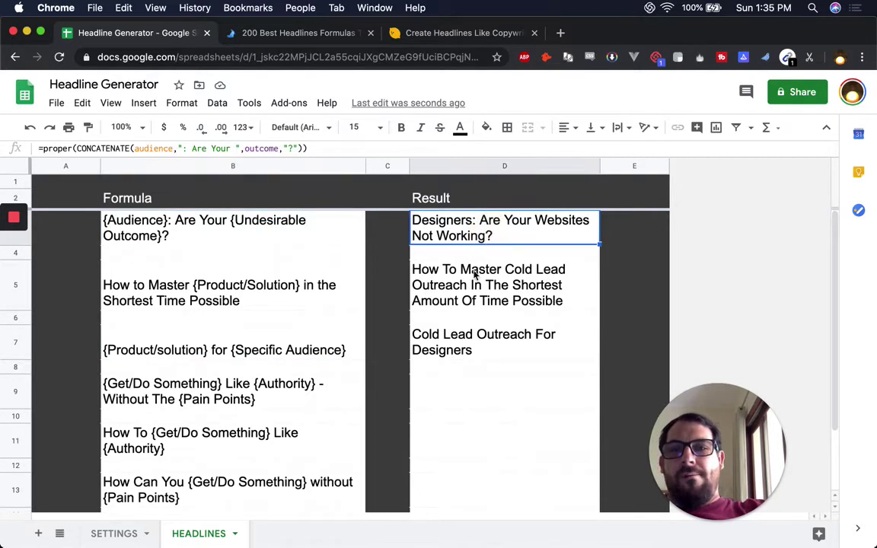
{"action": "left_click", "coordinate": [130, 537]}
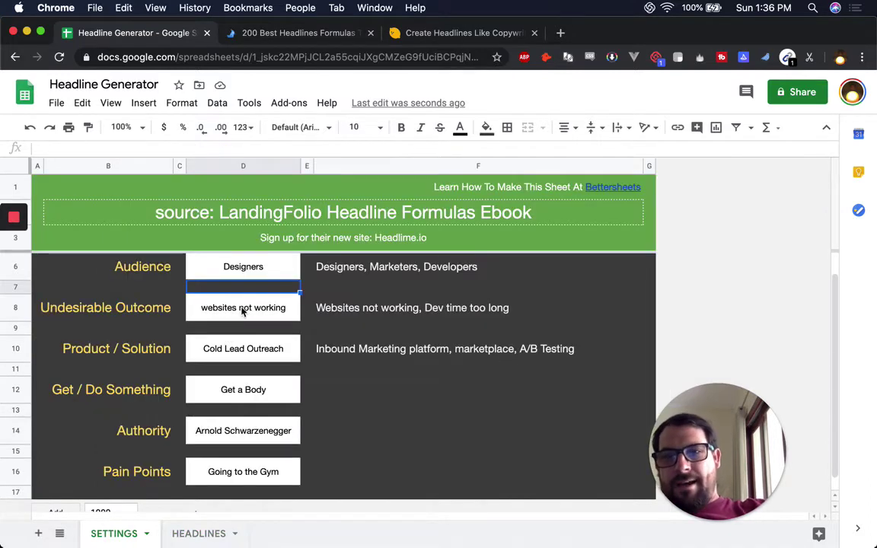
Step: Open the spreadsheet's named ranges from the Audience entry on the SETTINGS sheet and select the audience range
{"action": "scroll", "coordinate": [287, 303], "scroll_direction": "up", "scroll_amount": 2}
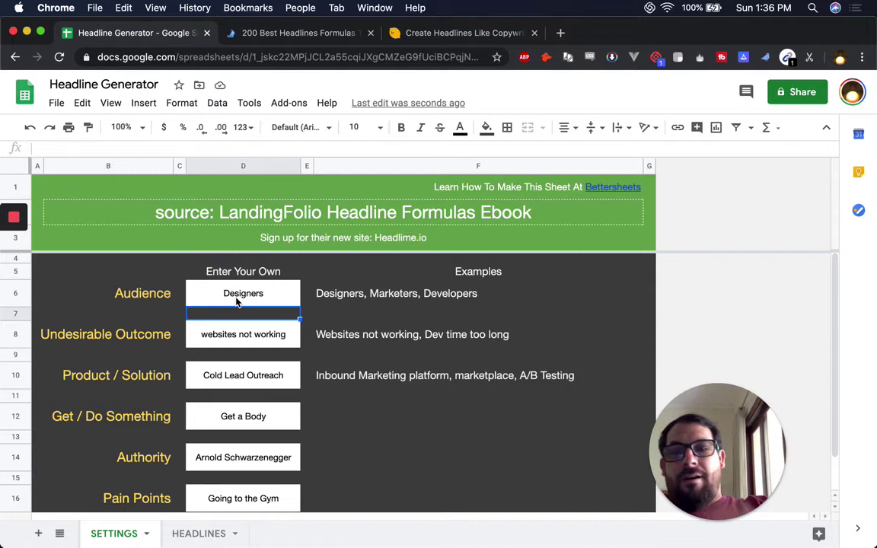
{"action": "left_click", "coordinate": [144, 302]}
{"action": "left_click", "coordinate": [242, 295]}
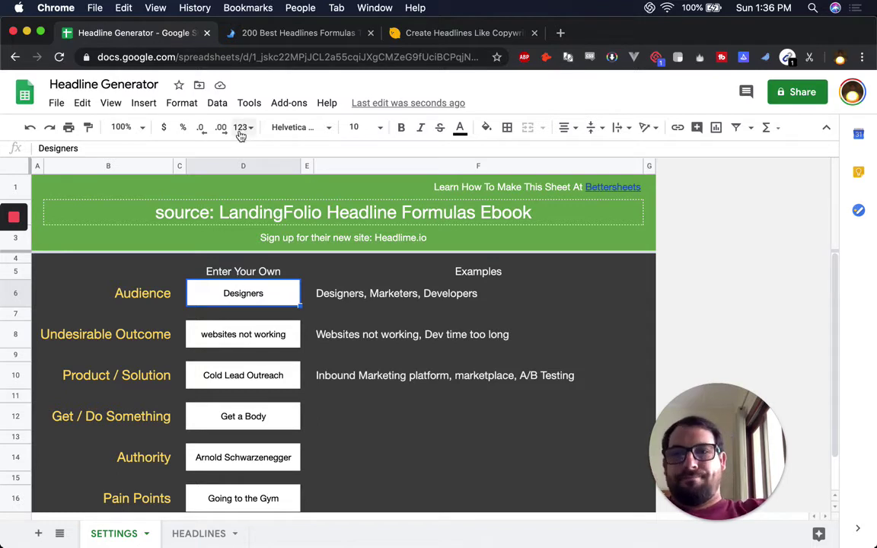
{"action": "left_click", "coordinate": [187, 106]}
{"action": "mouse_move", "coordinate": [213, 104]}
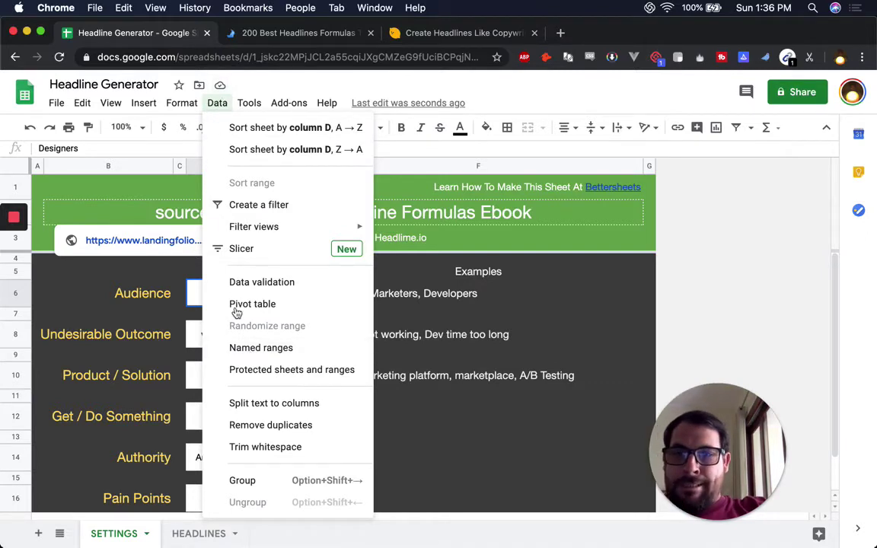
{"action": "left_click", "coordinate": [245, 348]}
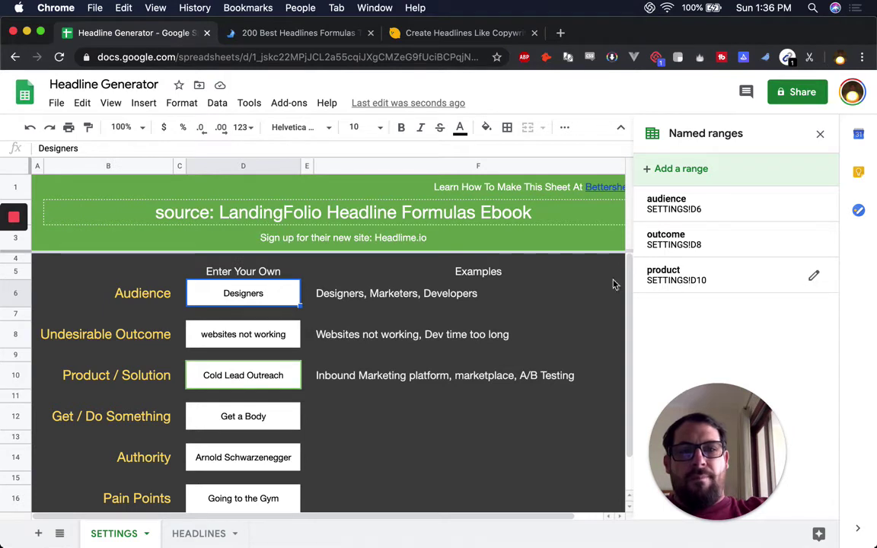
{"action": "left_click", "coordinate": [705, 213]}
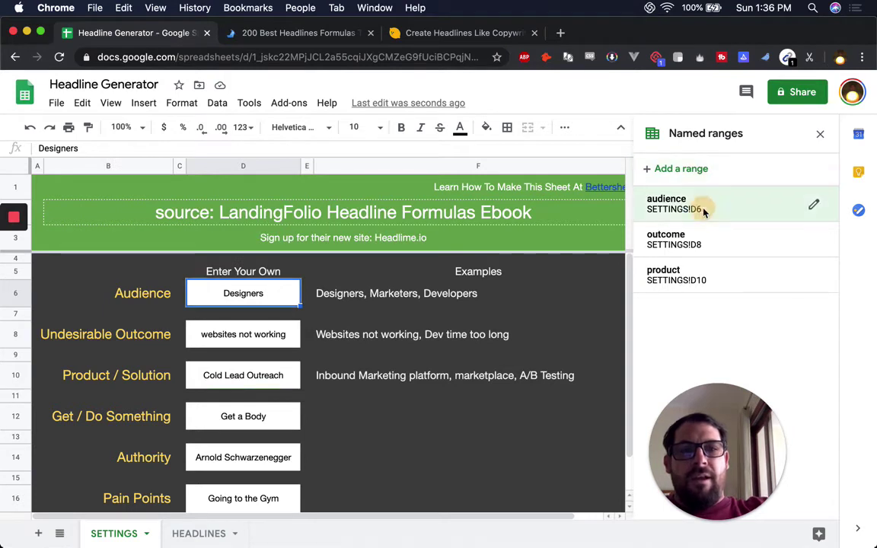
Step: Examine the name and cell reference of the audience named range, and leave its definition without changes
{"action": "left_click", "coordinate": [814, 204]}
{"action": "left_click", "coordinate": [724, 246]}
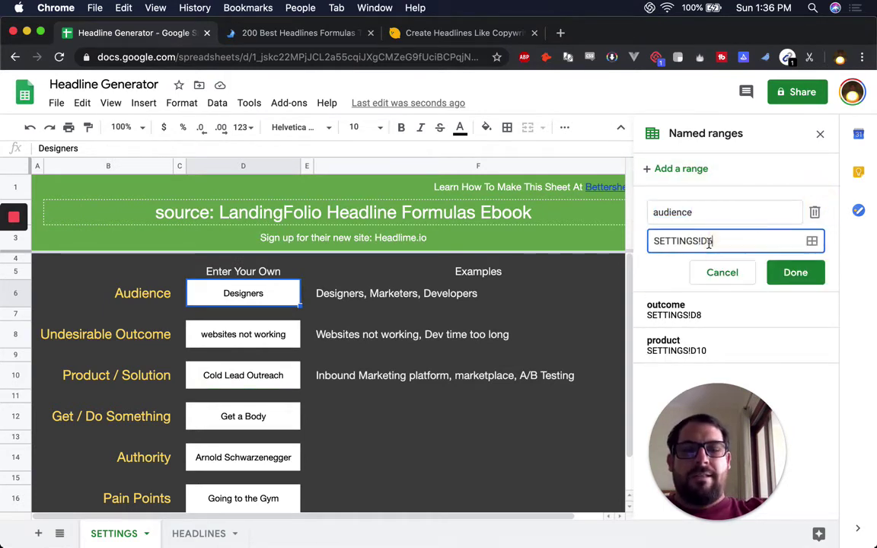
{"action": "left_click_drag", "start_coordinate": [722, 241], "coordinate": [634, 245]}
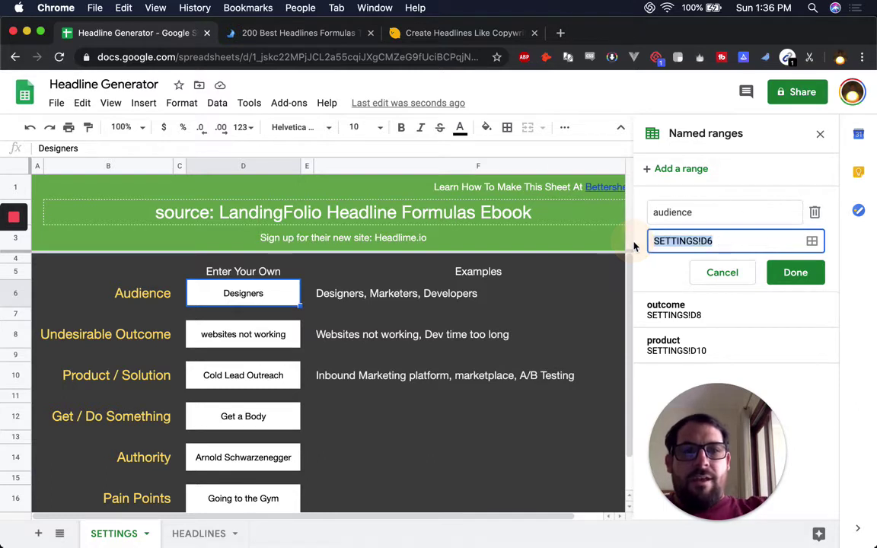
{"action": "left_click", "coordinate": [681, 220]}
{"action": "left_click", "coordinate": [723, 240]}
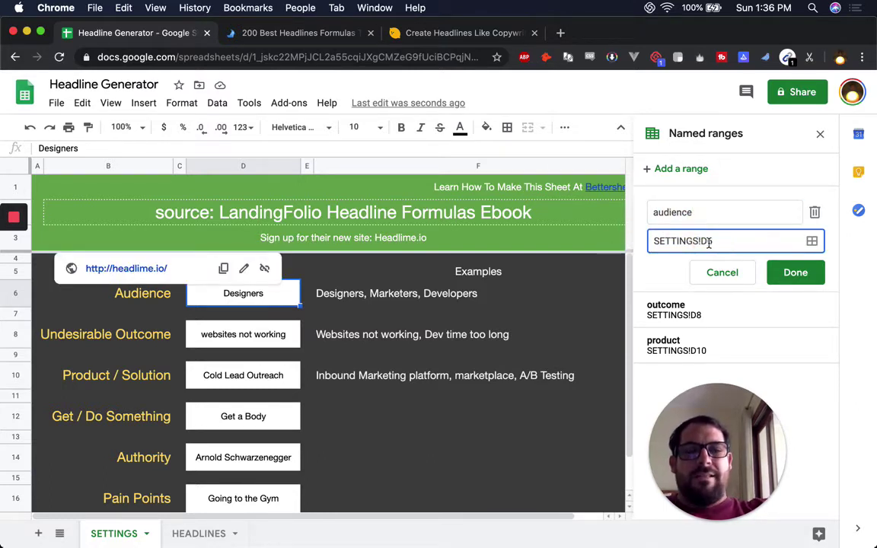
{"action": "left_click_drag", "start_coordinate": [723, 241], "coordinate": [647, 241]}
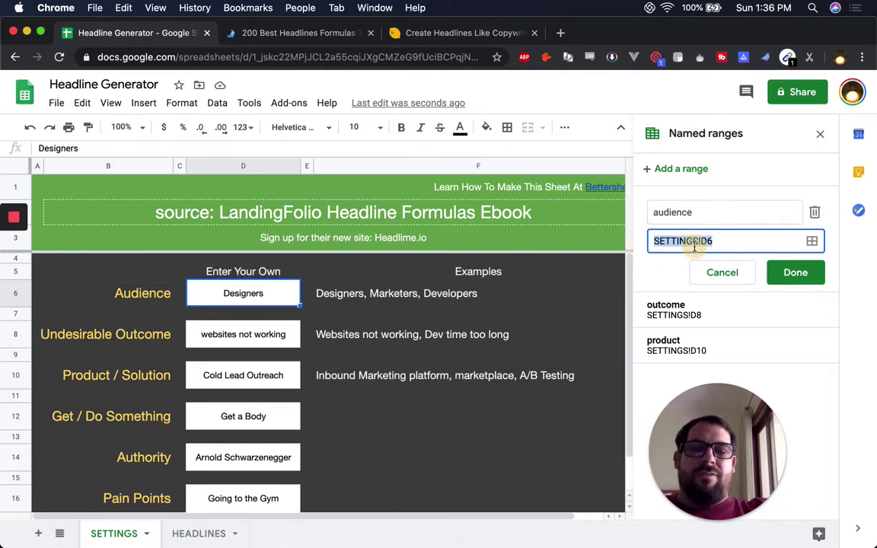
{"action": "left_click", "coordinate": [723, 244]}
{"action": "left_click_drag", "start_coordinate": [716, 241], "coordinate": [652, 241]}
{"action": "left_click_drag", "start_coordinate": [706, 212], "coordinate": [650, 214]}
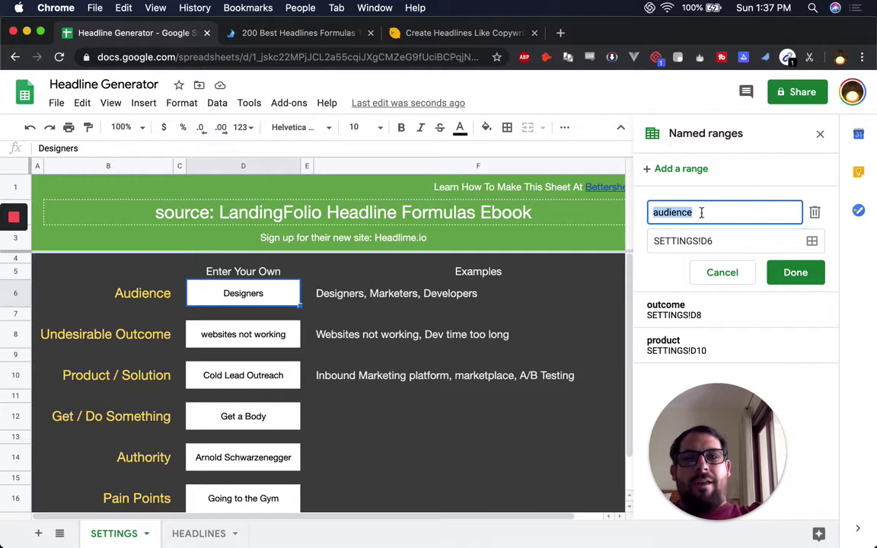
{"action": "left_click", "coordinate": [726, 279]}
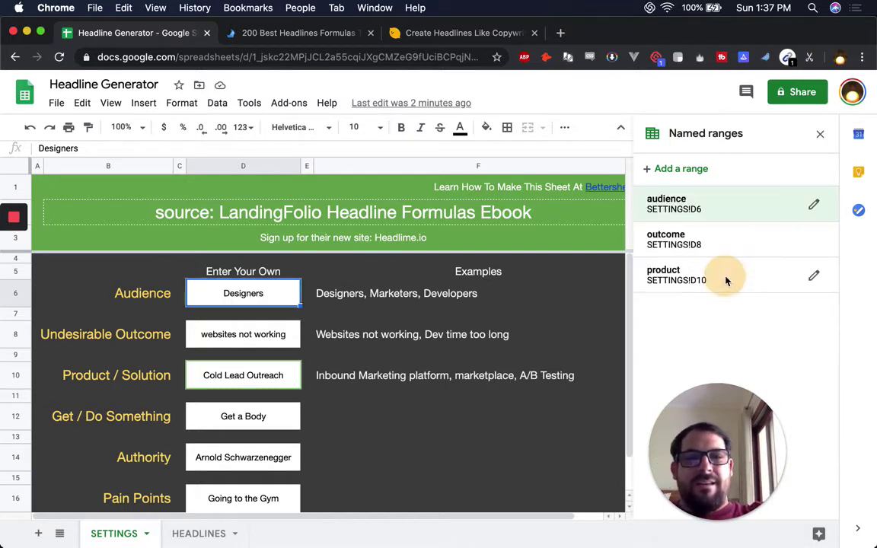
Step: Compare the {Audience}: Are Your {Undesirable Outcome}? template with its result on the HEADLINES sheet and look over the Formula column
{"action": "left_click", "coordinate": [199, 536]}
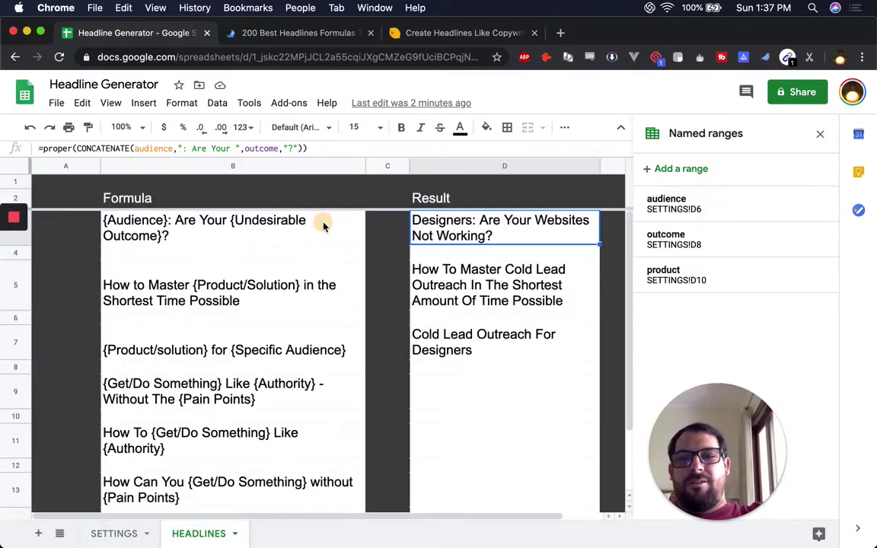
{"action": "left_click", "coordinate": [323, 225]}
{"action": "scroll", "coordinate": [297, 465], "scroll_direction": "down", "scroll_amount": 5}
{"action": "scroll", "coordinate": [295, 478], "scroll_direction": "up", "scroll_amount": 5}
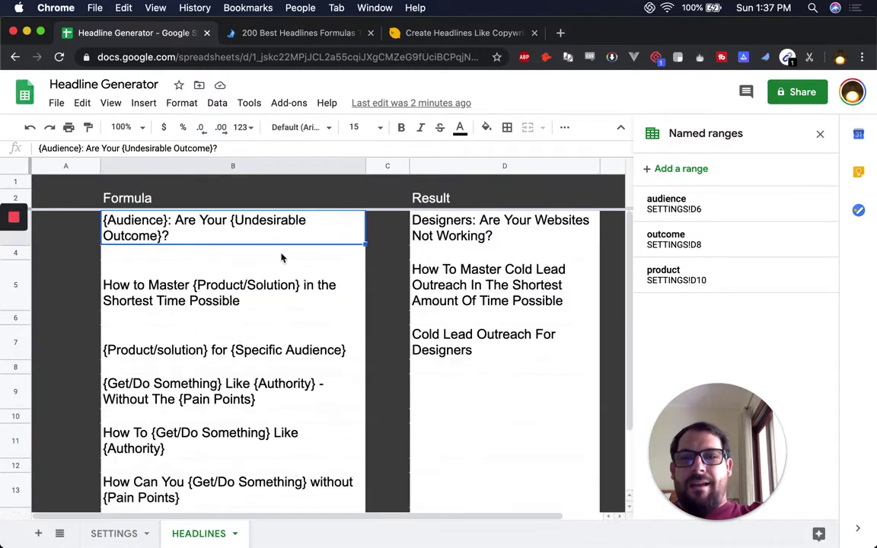
{"action": "left_click", "coordinate": [453, 223]}
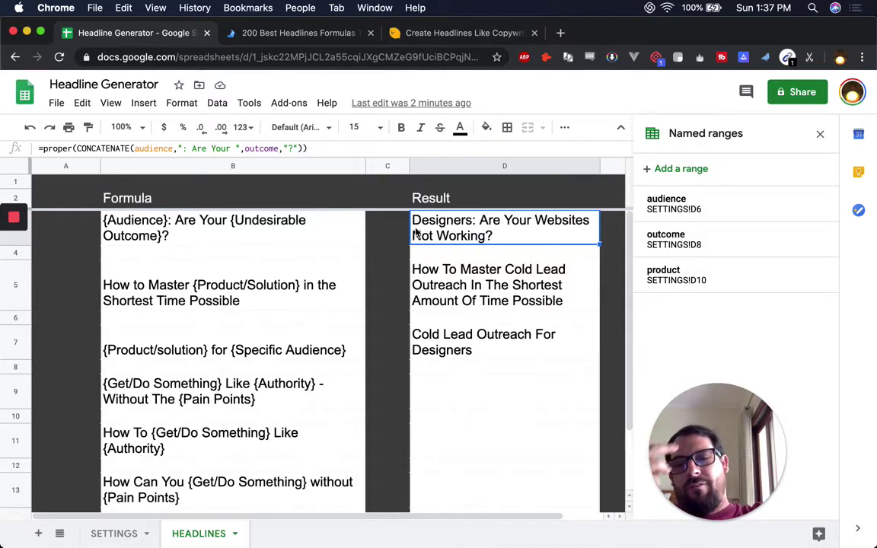
{"action": "left_click", "coordinate": [313, 240]}
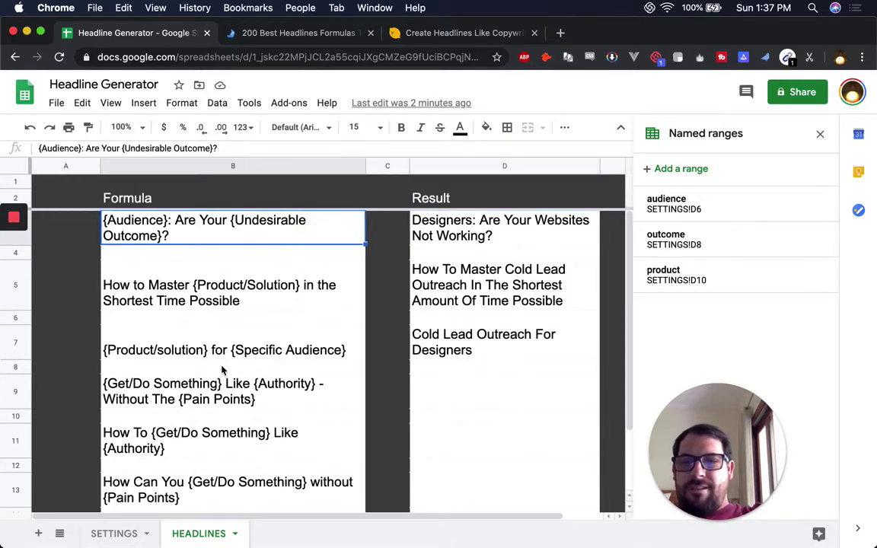
{"action": "left_click", "coordinate": [169, 168]}
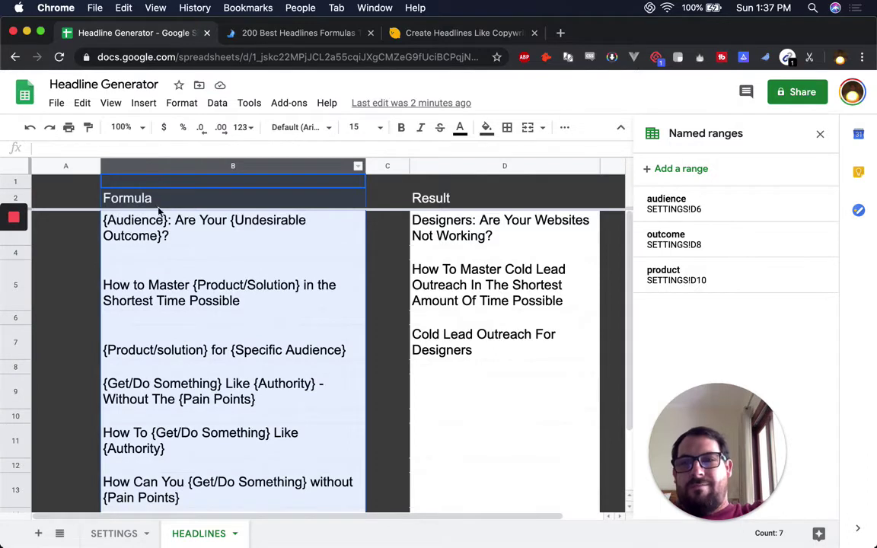
{"action": "left_click", "coordinate": [152, 231]}
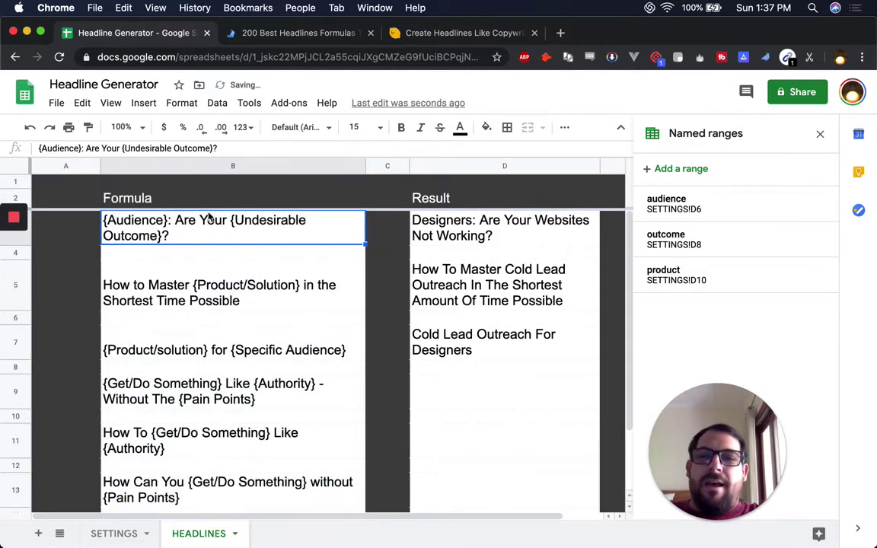
Step: Inspect the fixed text and the outcome reference inside the first result's CONCATENATE formula, leaving the formula as it is
{"action": "left_click", "coordinate": [434, 230]}
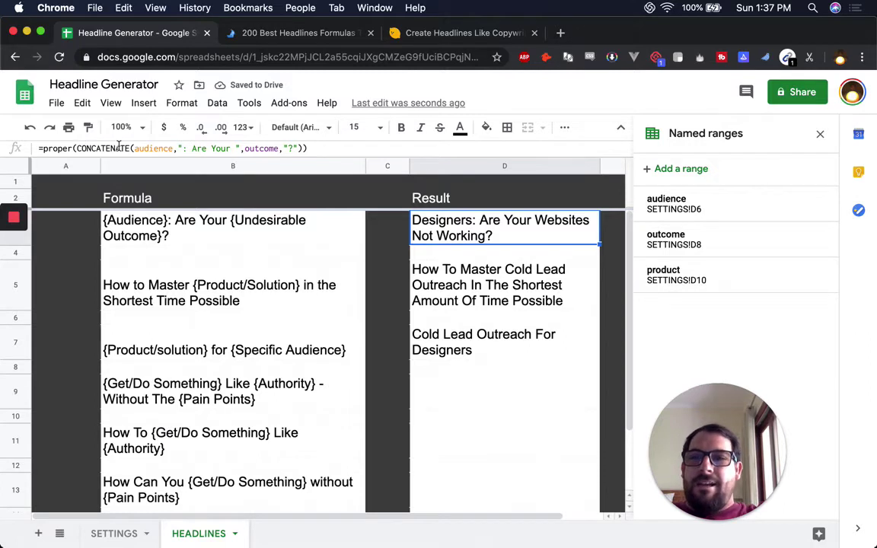
{"action": "left_click", "coordinate": [176, 148]}
{"action": "left_click_drag", "start_coordinate": [177, 148], "coordinate": [239, 149]}
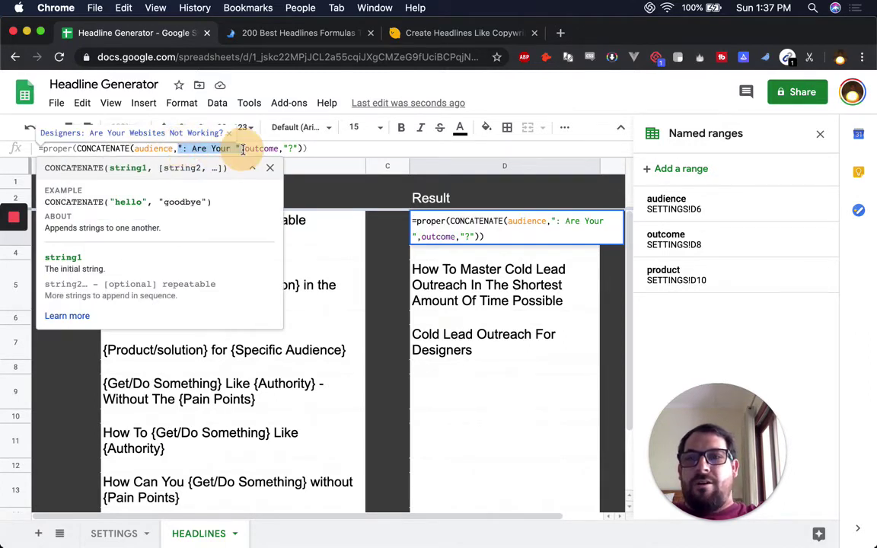
{"action": "left_click", "coordinate": [241, 149]}
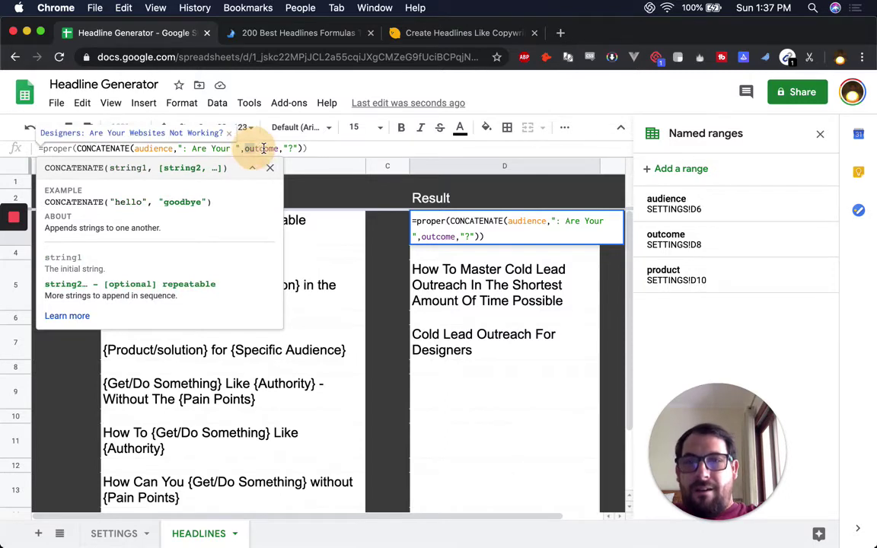
{"action": "left_click_drag", "start_coordinate": [244, 148], "coordinate": [278, 150]}
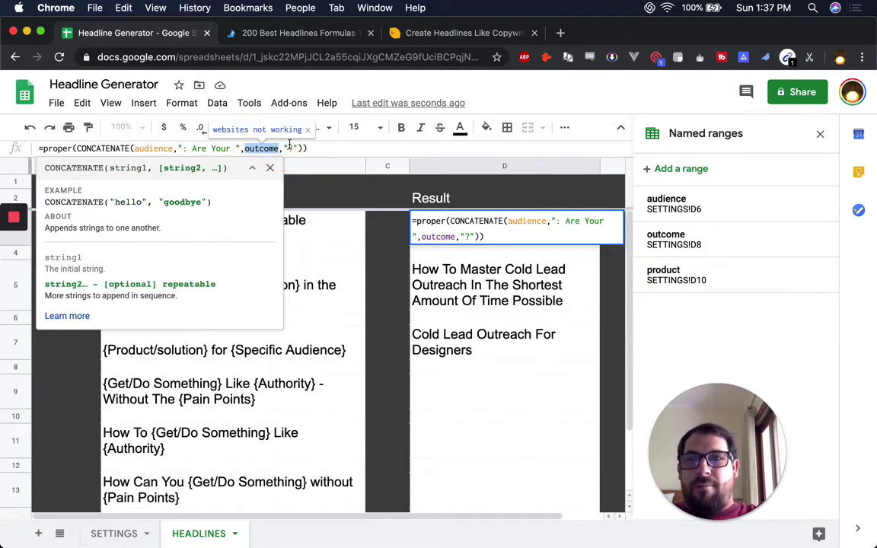
{"action": "left_click", "coordinate": [289, 148]}
{"action": "key", "text": "Escape"}
Step: Check the product-for-audience result formula and the {Get/Do Something} Like {Authority} template against the existing named ranges
{"action": "left_click", "coordinate": [421, 339]}
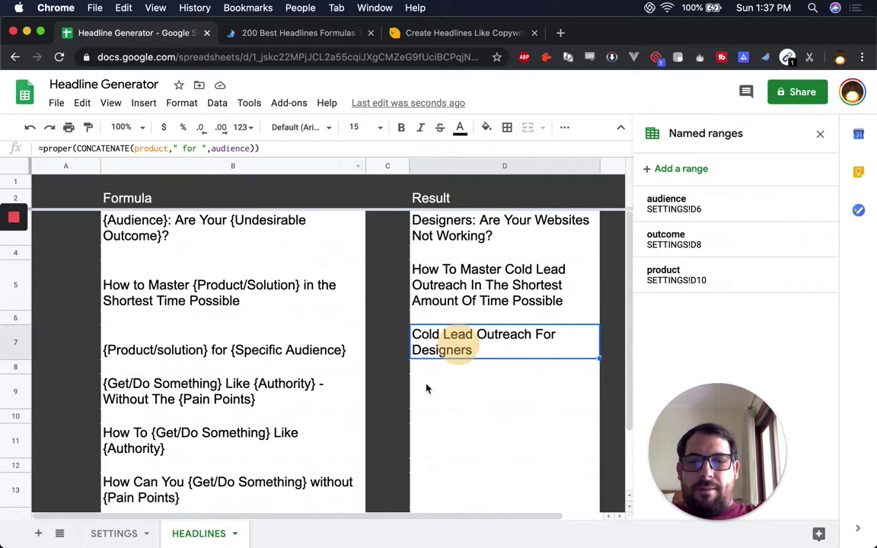
{"action": "left_click", "coordinate": [243, 403]}
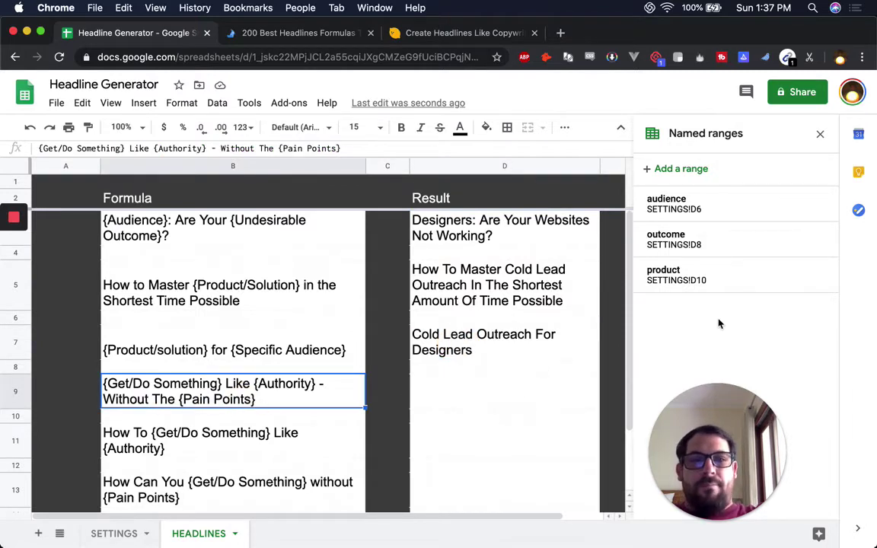
{"action": "mouse_move", "coordinate": [702, 198]}
{"action": "mouse_move", "coordinate": [680, 273]}
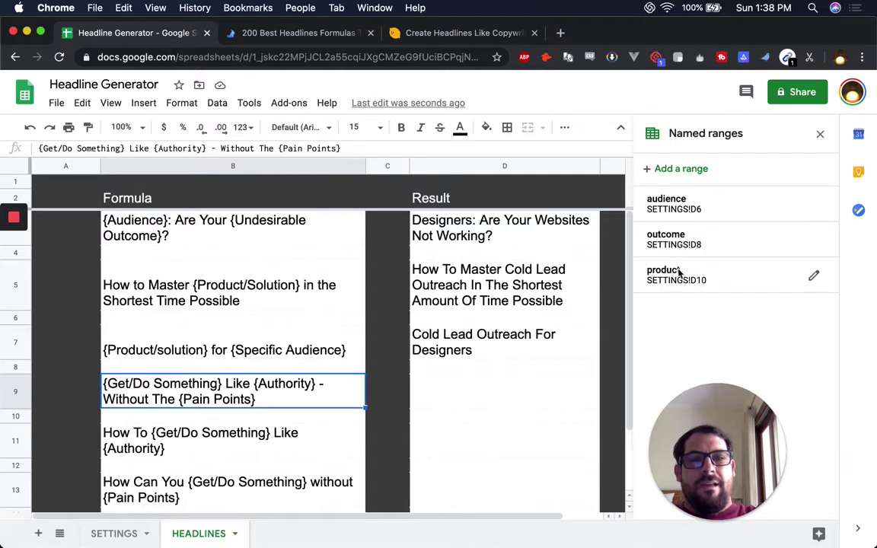
Step: Create a named range called something for the Get / Do Something entry in cell D12 of the SETTINGS sheet
{"action": "left_click", "coordinate": [137, 534]}
{"action": "scroll", "coordinate": [294, 405], "scroll_direction": "down", "scroll_amount": 1}
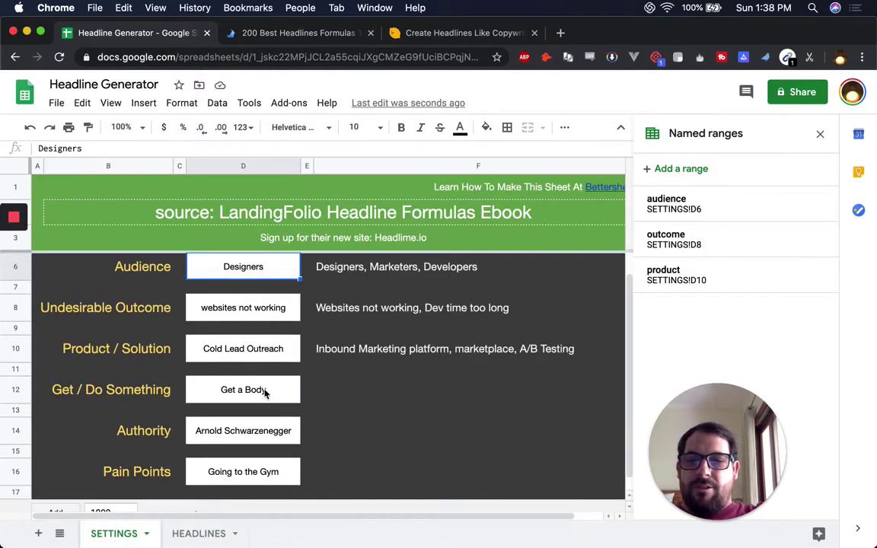
{"action": "left_click", "coordinate": [265, 390]}
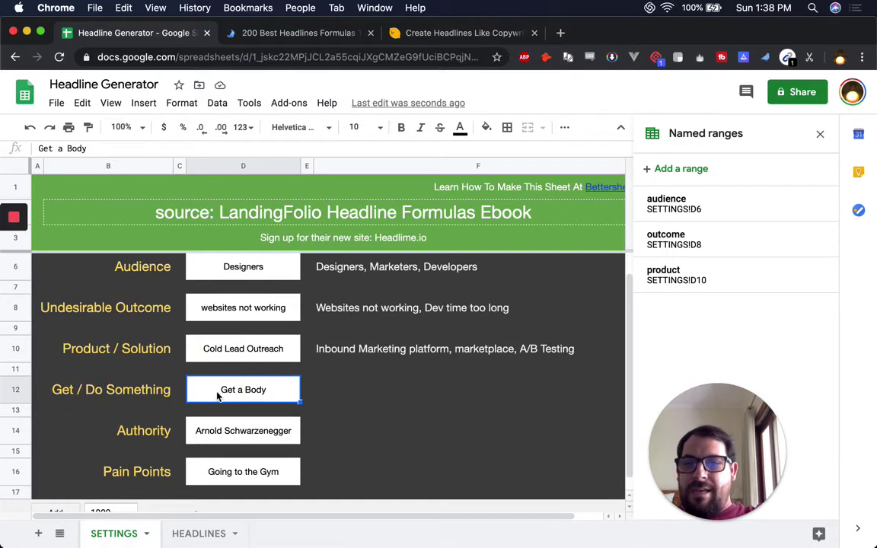
{"action": "left_click", "coordinate": [678, 169]}
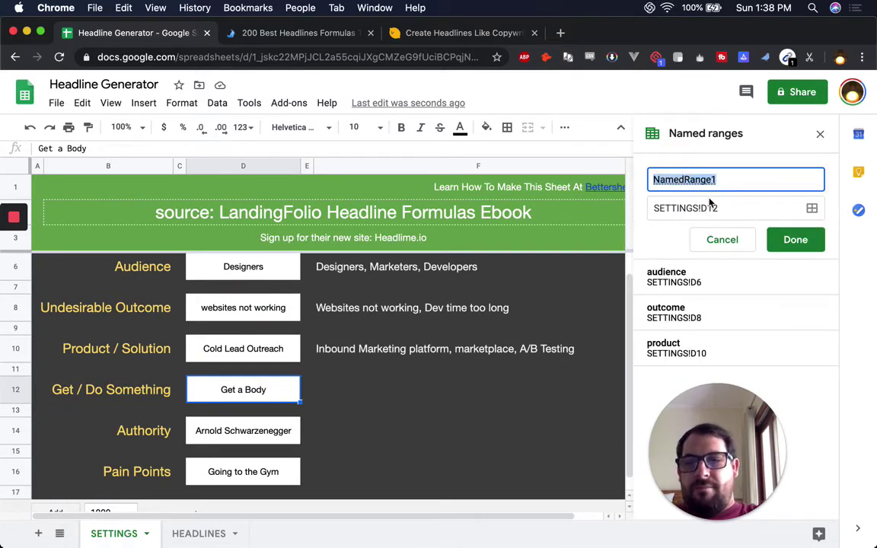
{"action": "type", "text": "something"}
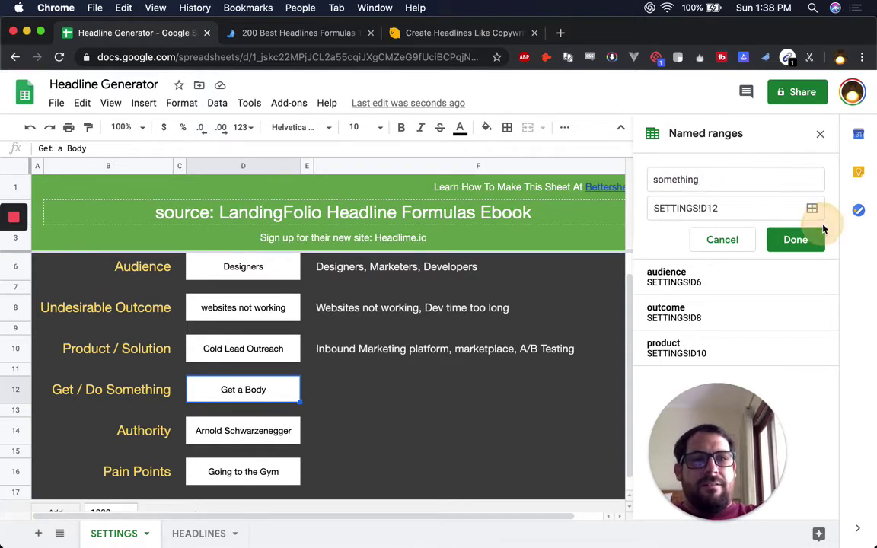
{"action": "left_click", "coordinate": [795, 243]}
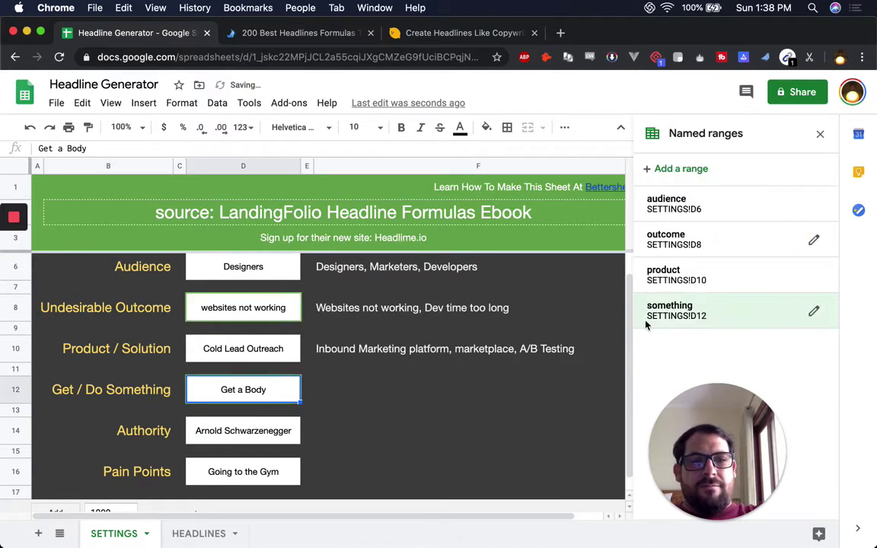
Step: Create a named range called authority for the Authority entry in cell D14 of the SETTINGS sheet
{"action": "left_click", "coordinate": [228, 427]}
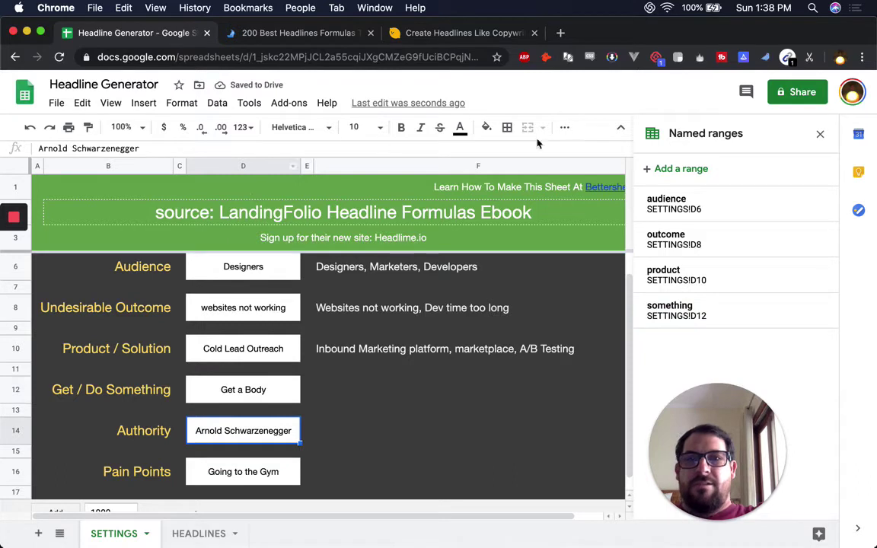
{"action": "left_click", "coordinate": [682, 168]}
{"action": "type", "text": "authority"}
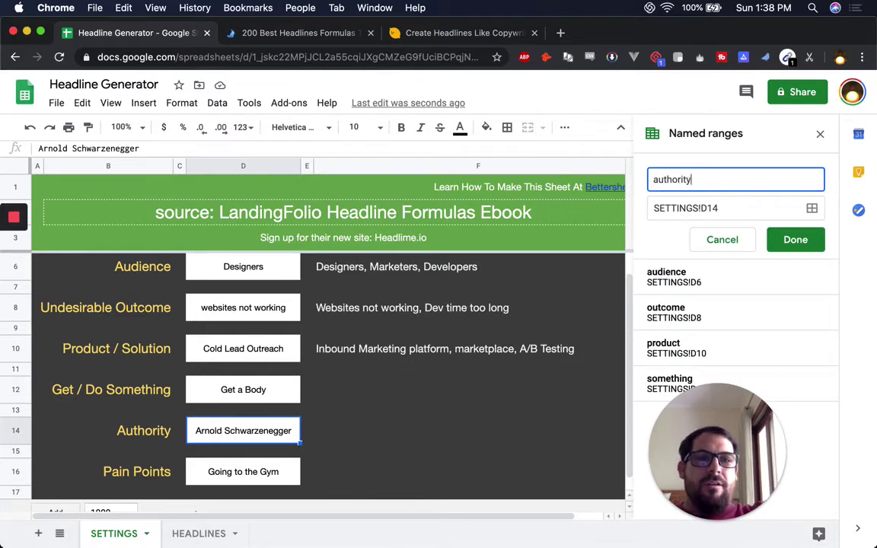
{"action": "key", "text": "Return"}
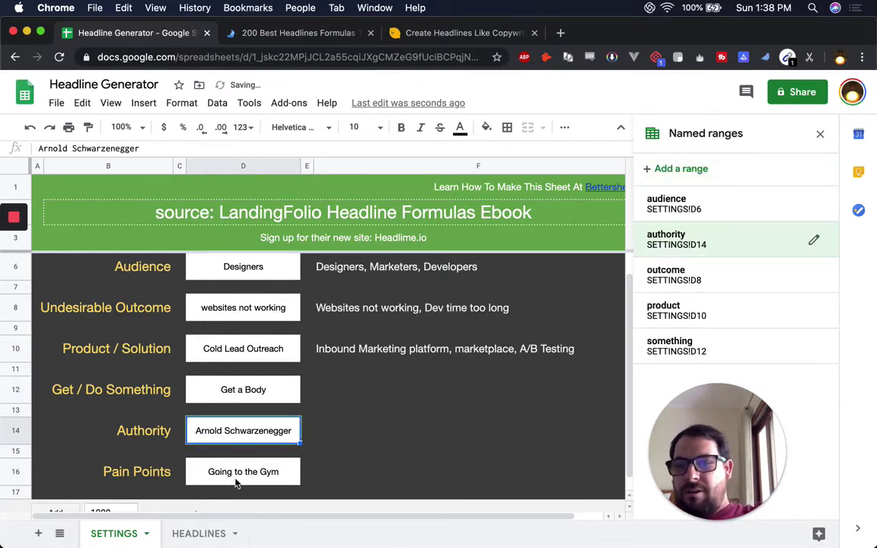
Step: Create a named range called pain for the Pain Points entry in cell D16 of the SETTINGS sheet
{"action": "left_click", "coordinate": [236, 480]}
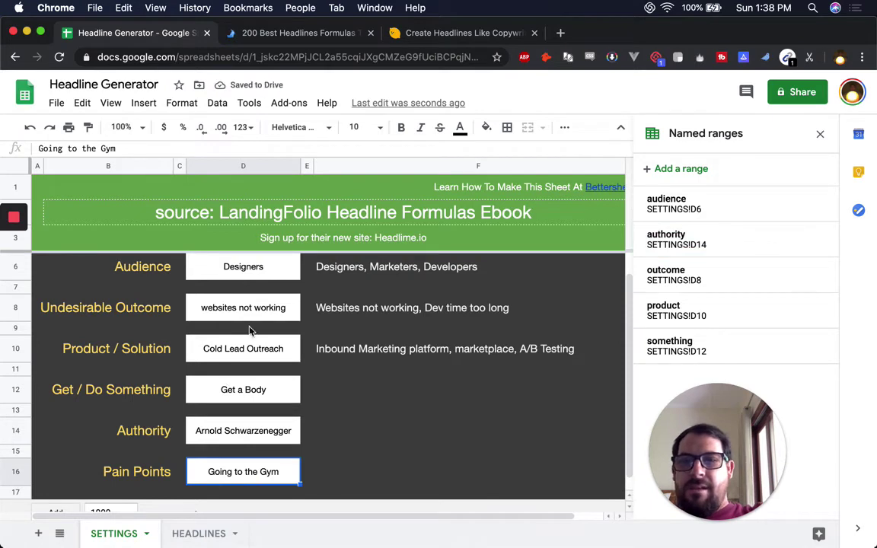
{"action": "left_click", "coordinate": [682, 169]}
{"action": "type", "text": "p"}
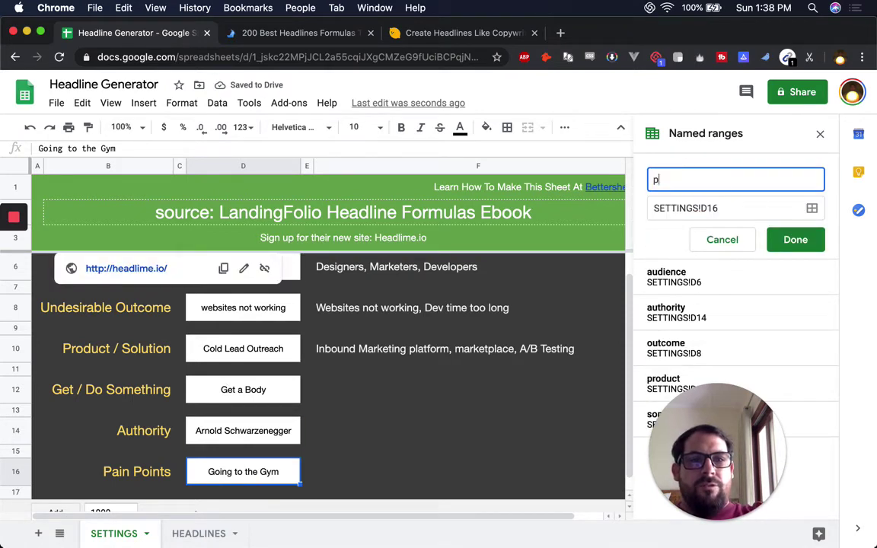
{"action": "type", "text": "ain"}
{"action": "left_click", "coordinate": [796, 239]}
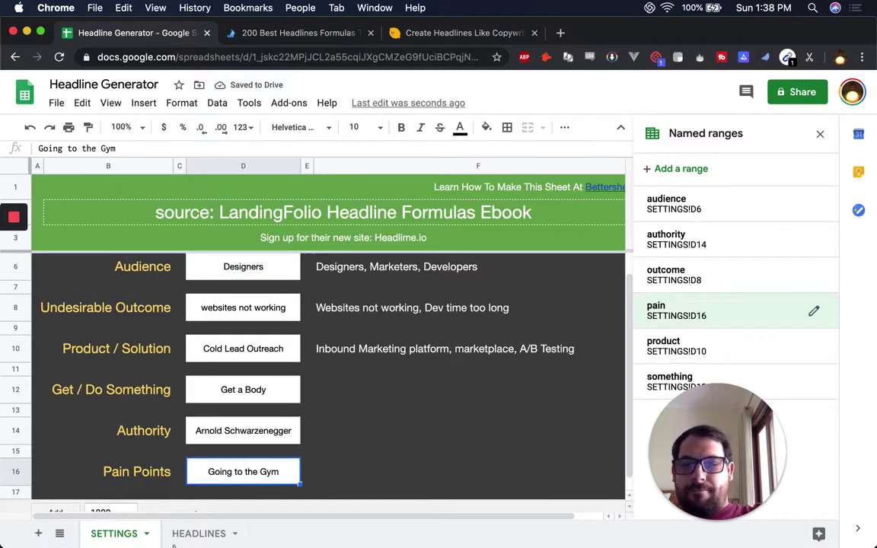
Step: In cell D9 of the HEADLINES sheet, start a CONCATENATE formula joining something, " like " and authority
{"action": "left_click", "coordinate": [188, 537]}
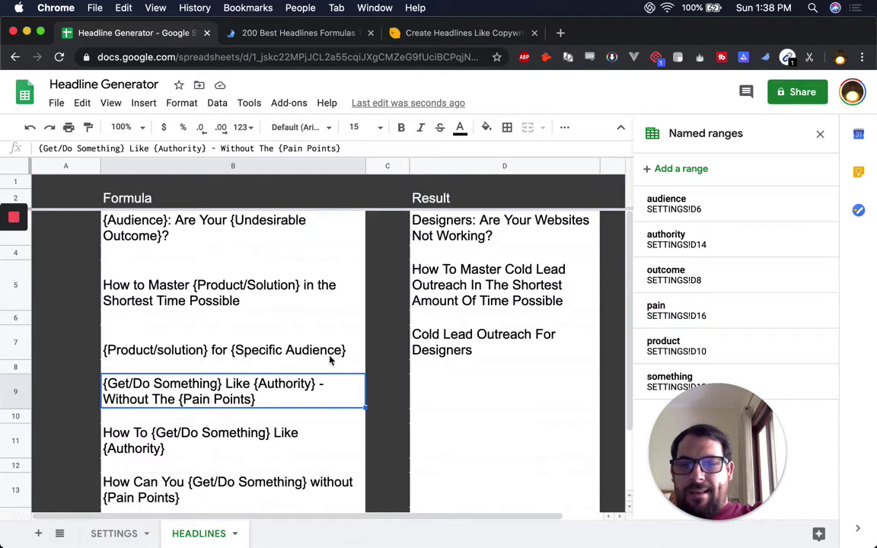
{"action": "left_click", "coordinate": [469, 393]}
{"action": "type", "text": "="}
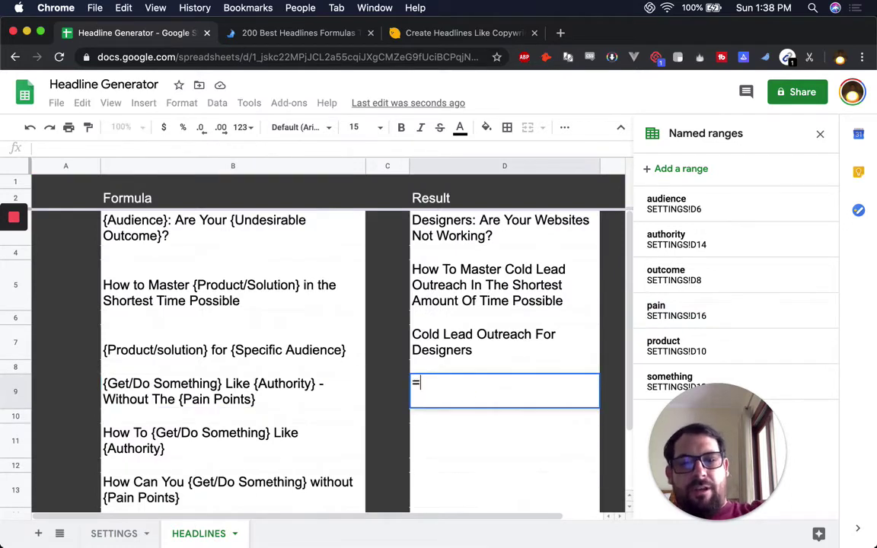
{"action": "type", "text": "concaten"}
{"action": "key", "text": "Tab"}
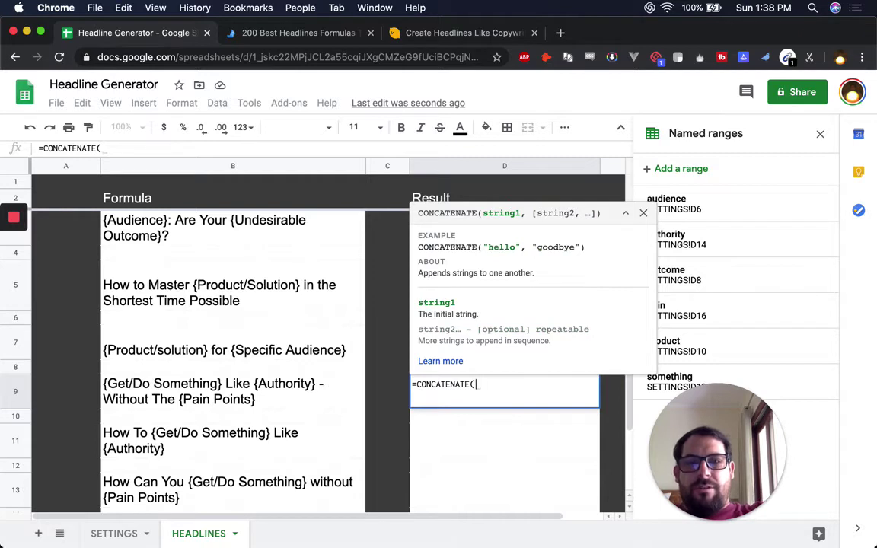
{"action": "type", "text": "something"}
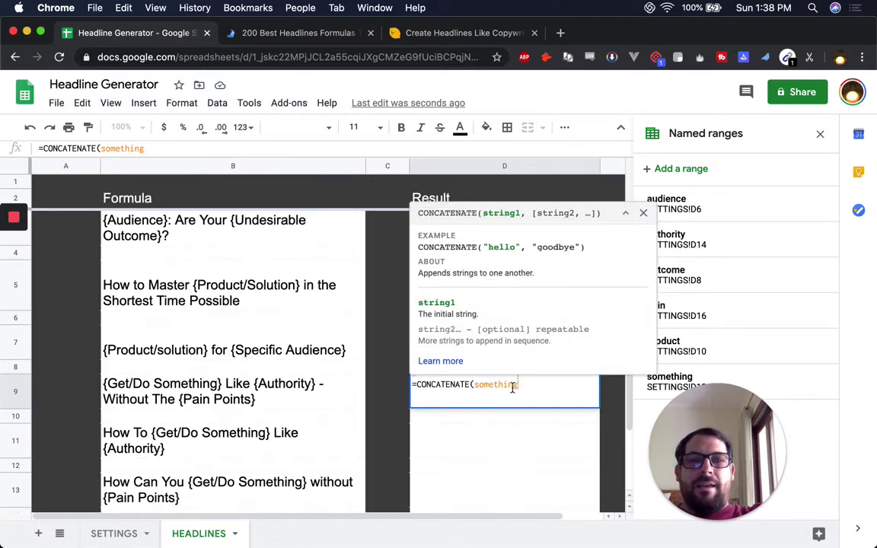
{"action": "type", "text": ", \""}
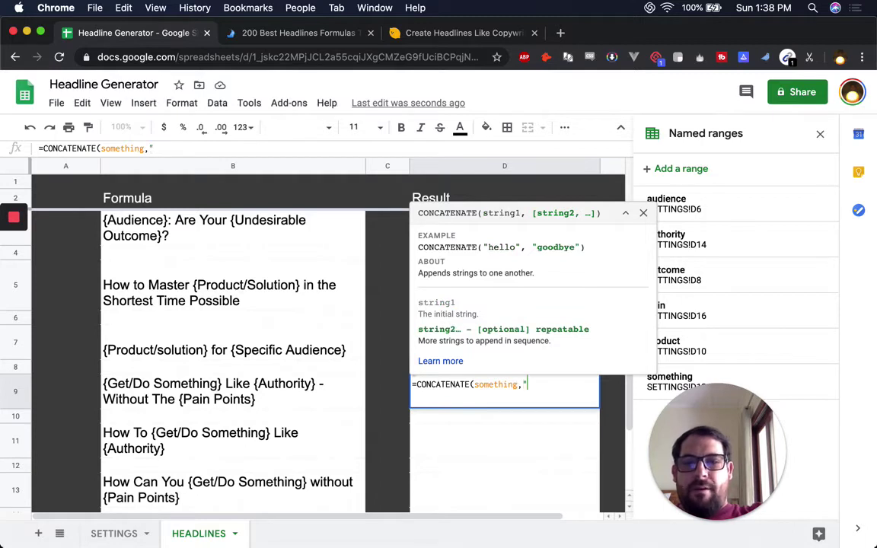
{"action": "type", "text": " l"}
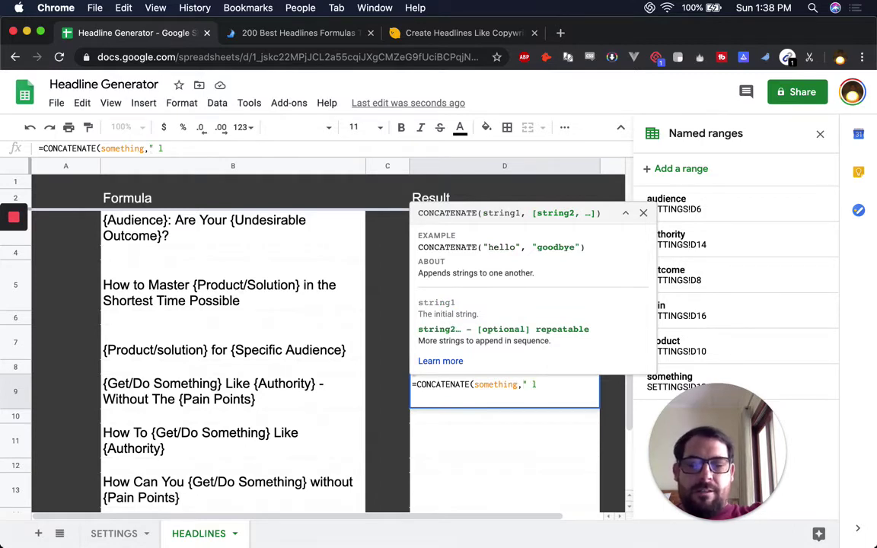
{"action": "type", "text": "ike"}
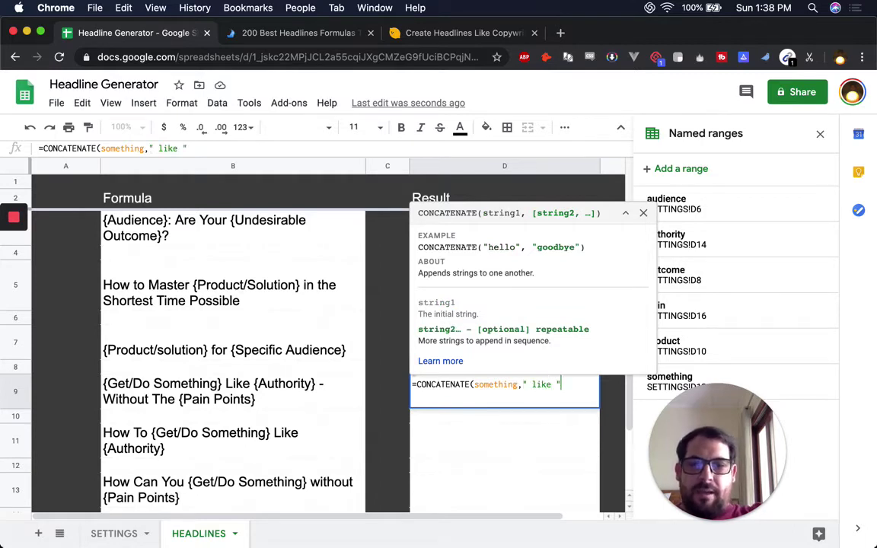
{"action": "type", "text": " \", "}
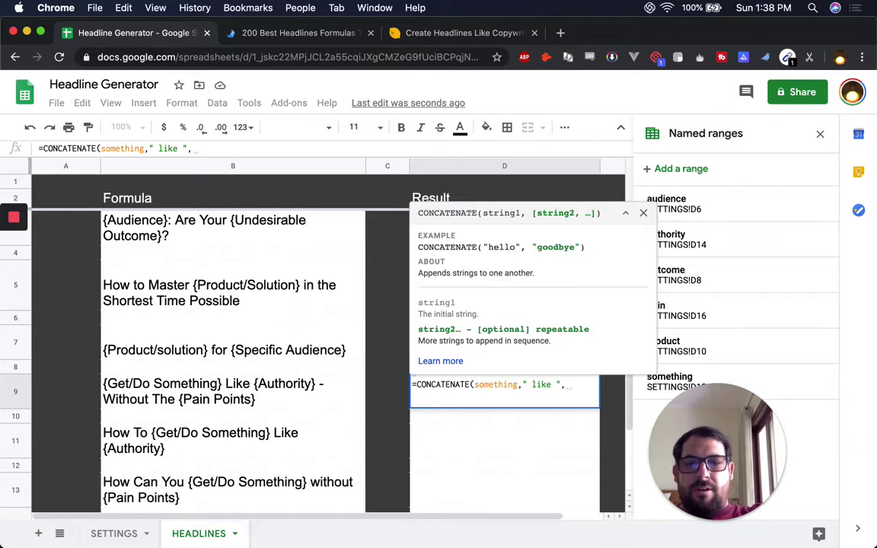
{"action": "type", "text": "authority"}
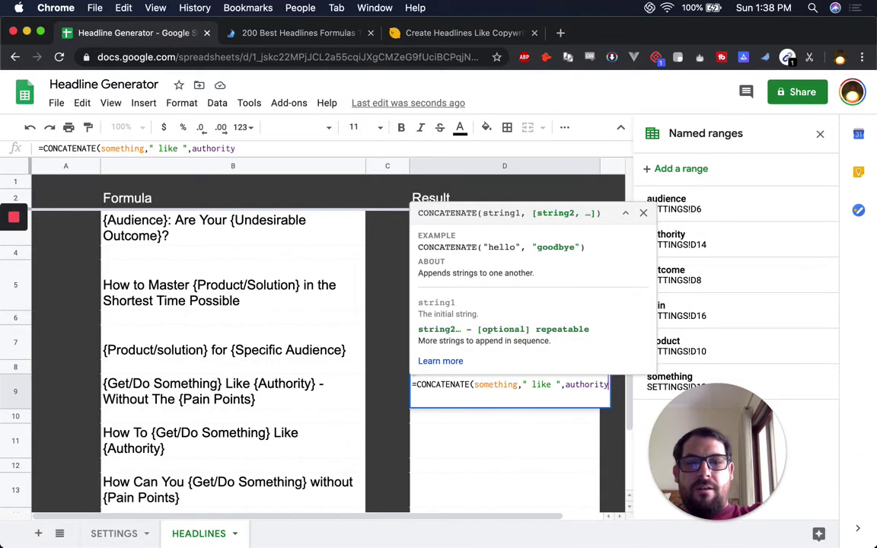
Step: Complete the D9 formula as =CONCATENATE(something," like ",authority," without ",pain) and enter it
{"action": "type", "text": ","}
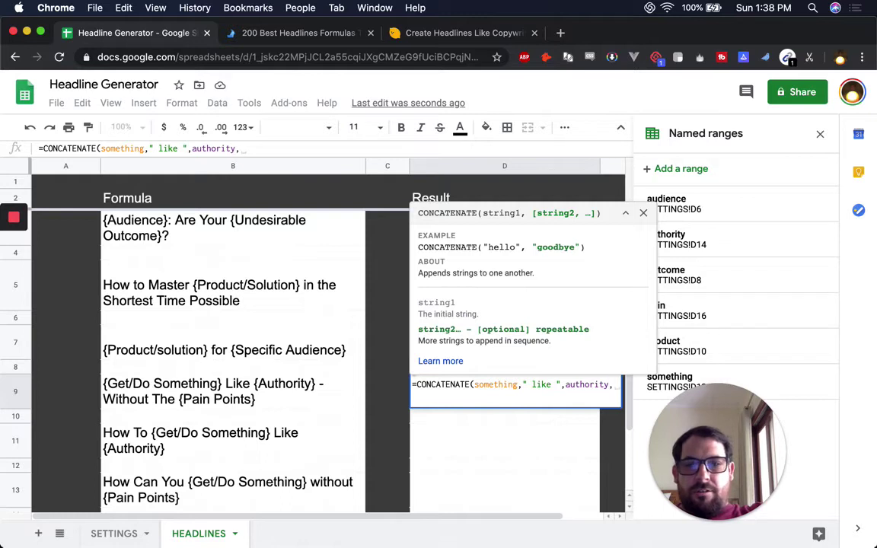
{"action": "type", "text": "\""}
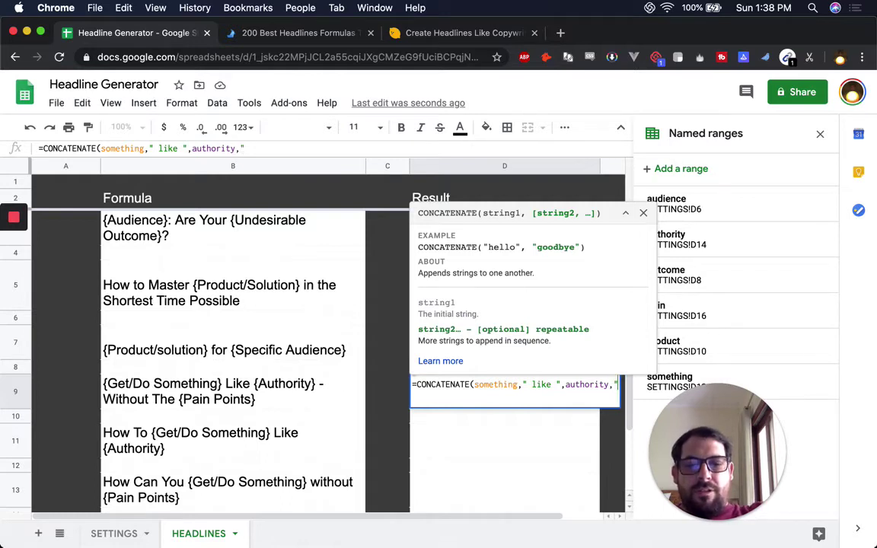
{"action": "type", "text": " without the"}
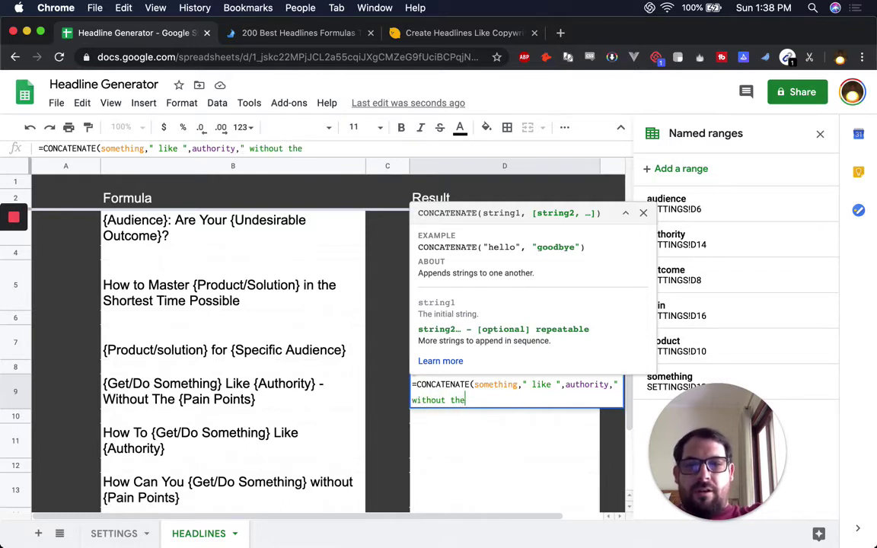
{"action": "key", "text": "BackSpace"}
{"action": "key", "text": "BackSpace"}
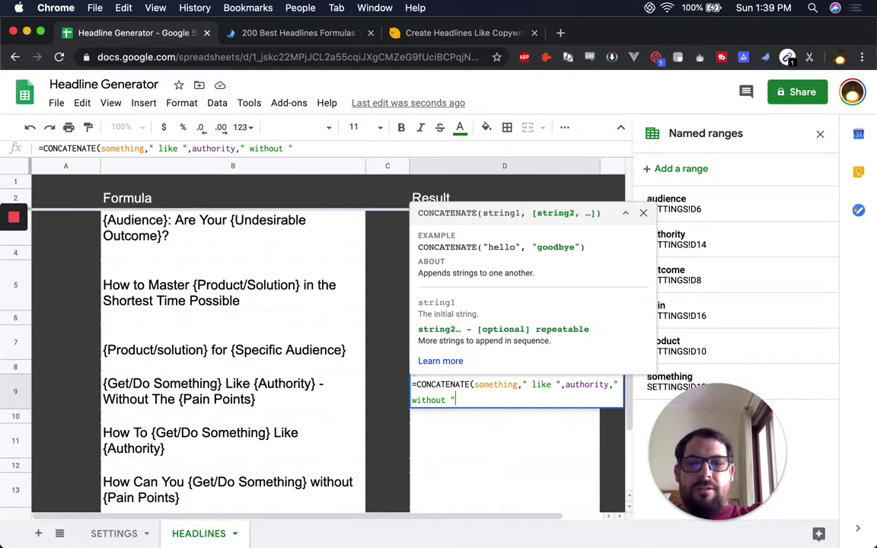
{"action": "type", "text": "\", "}
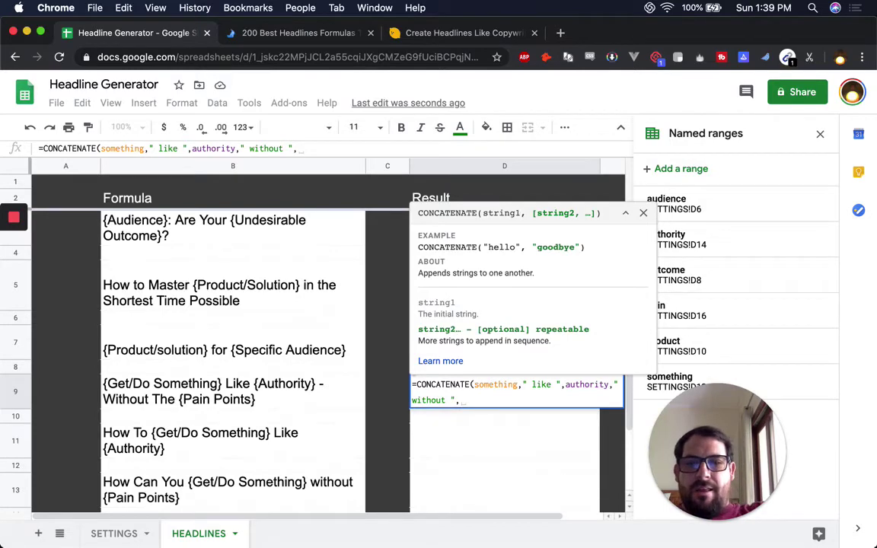
{"action": "type", "text": "pain"}
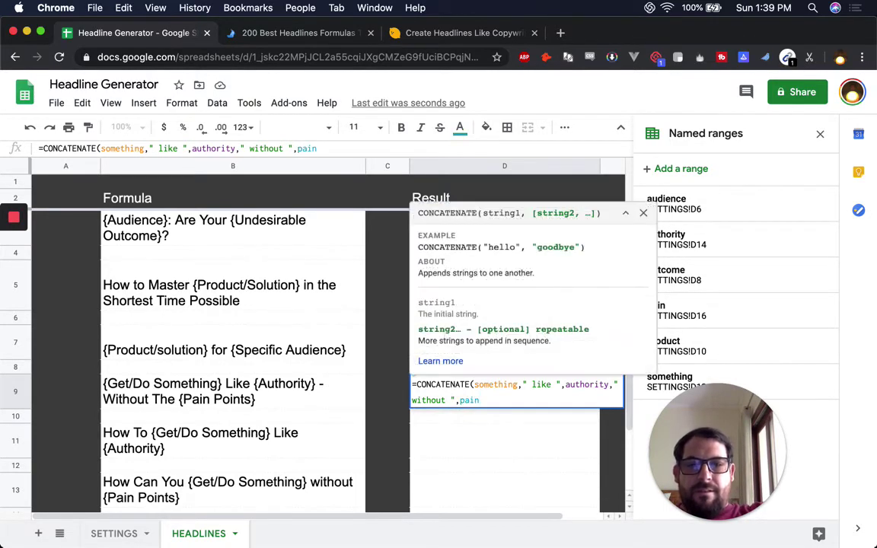
{"action": "type", "text": ")"}
{"action": "key", "text": "Return"}
{"action": "key", "text": "Up"}
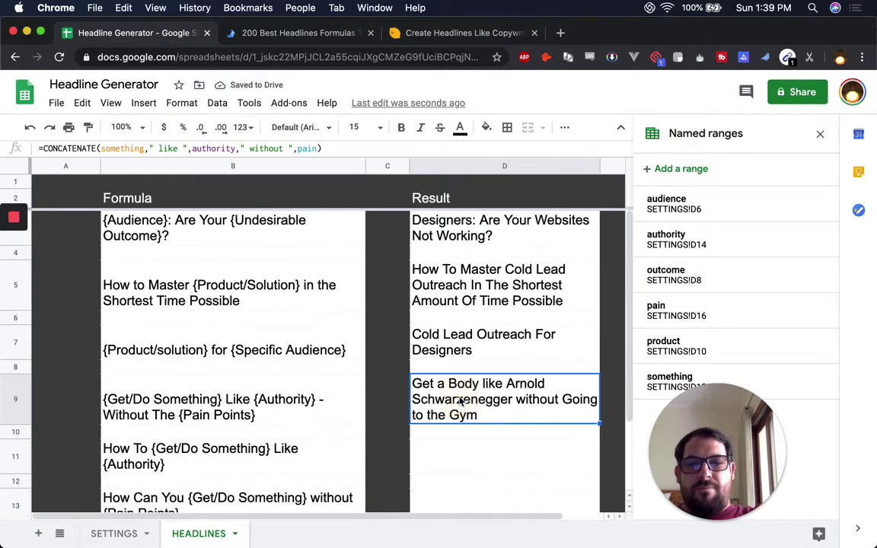
Step: Check the Get / Do Something, Authority and Pain Points entries on the SETTINGS sheet that feed the new headline
{"action": "left_click", "coordinate": [133, 537]}
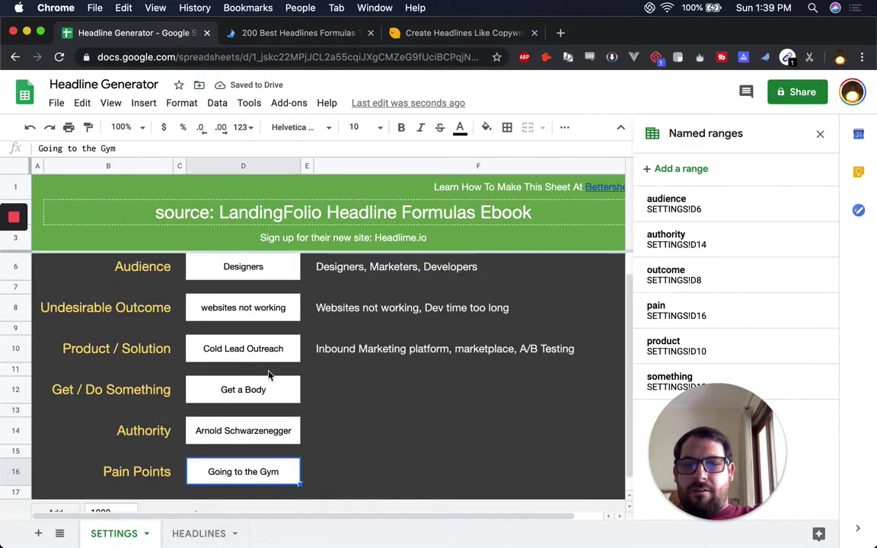
{"action": "left_click", "coordinate": [241, 389]}
{"action": "left_click", "coordinate": [243, 429]}
{"action": "left_click", "coordinate": [227, 470]}
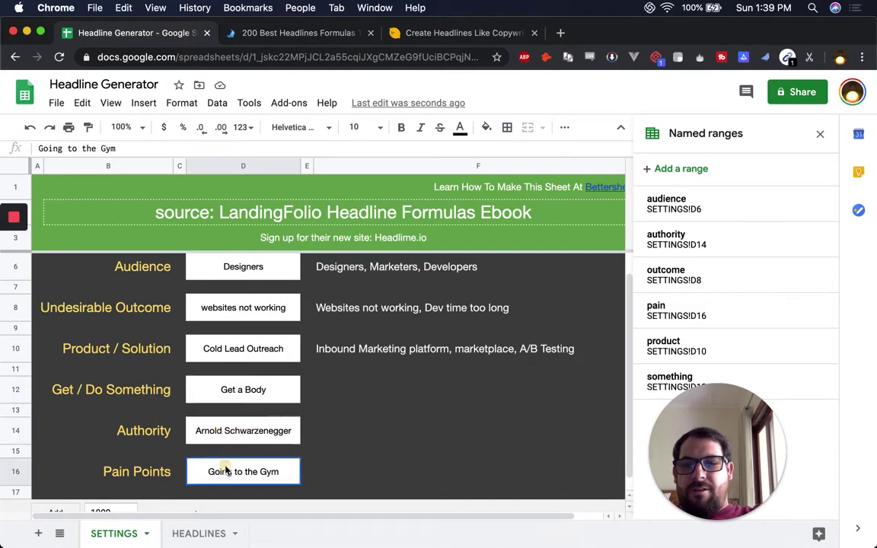
Step: Wrap the CONCATENATE formula in HEADLINES cell D9 in a PROPER function to capitalize each word
{"action": "left_click", "coordinate": [179, 533]}
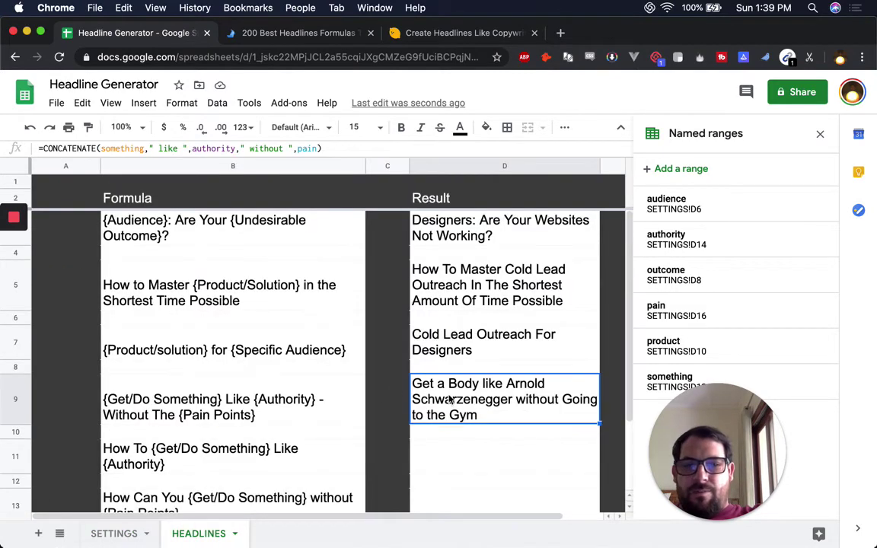
{"action": "double_click", "coordinate": [448, 393]}
{"action": "left_click", "coordinate": [415, 384]}
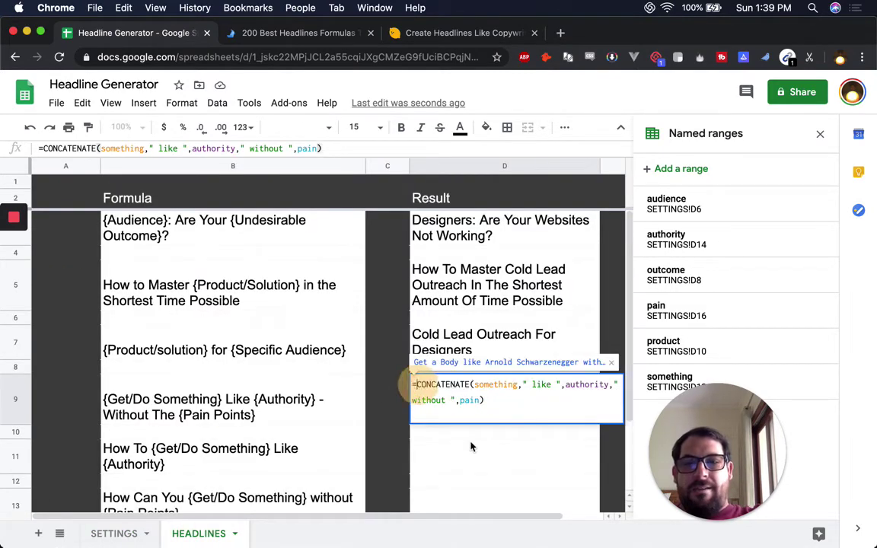
{"action": "type", "text": "proper"}
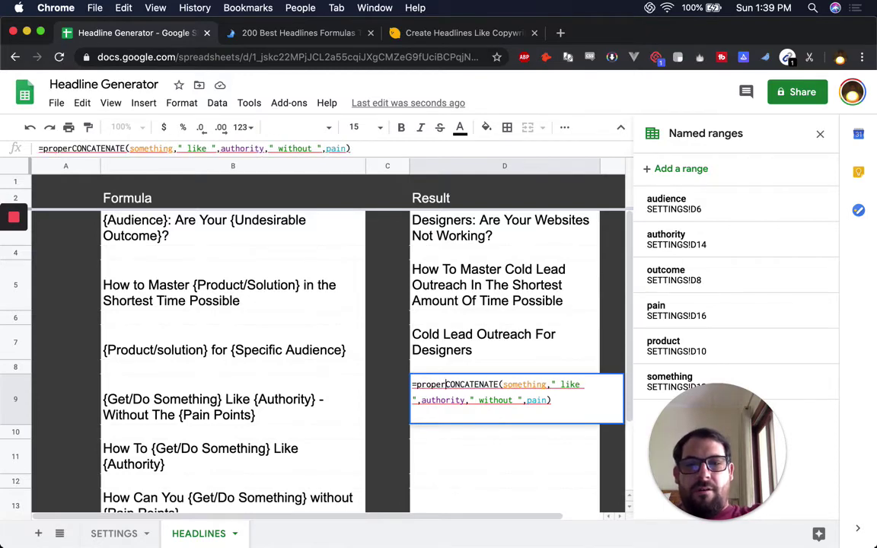
{"action": "type", "text": "("}
{"action": "key", "text": "End"}
{"action": "type", "text": ")"}
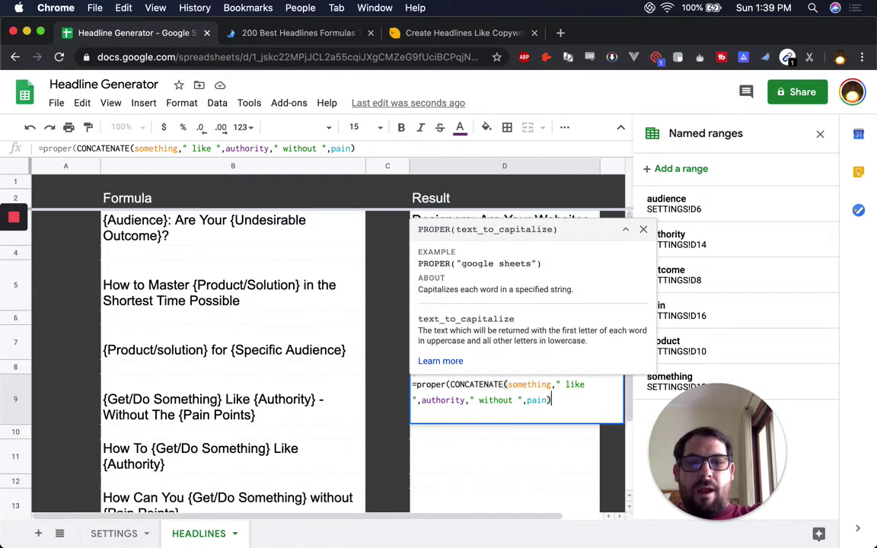
{"action": "key", "text": "Return"}
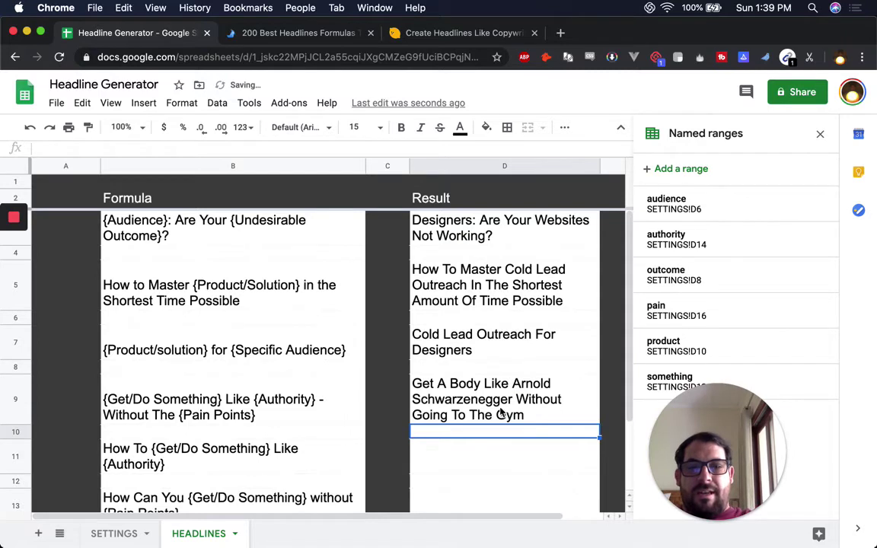
{"action": "left_click", "coordinate": [500, 407]}
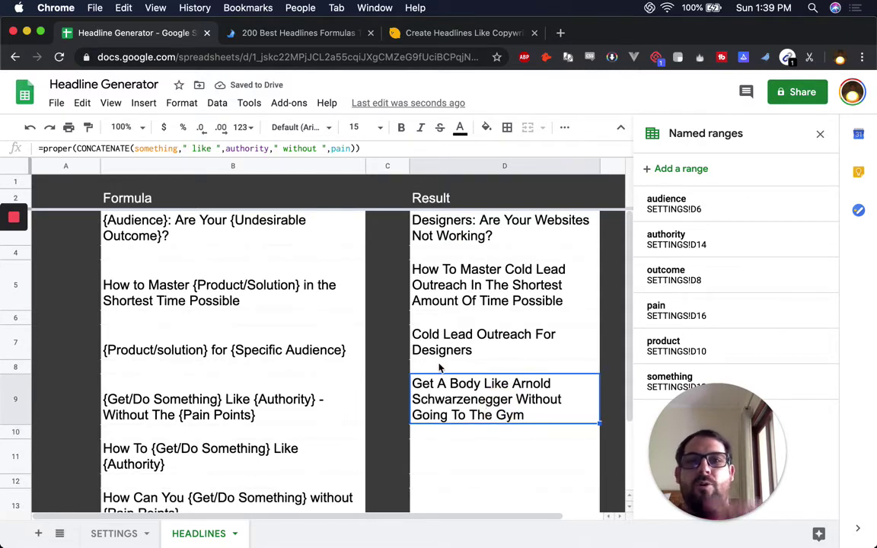
{"action": "scroll", "coordinate": [502, 307], "scroll_direction": "right", "scroll_amount": 2}
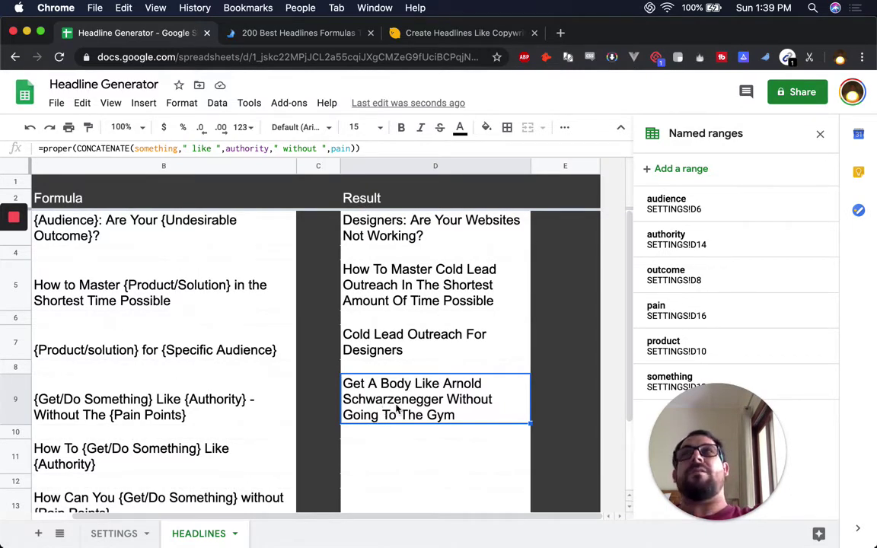
{"action": "key", "text": "super+c"}
{"action": "key", "text": "super+c"}
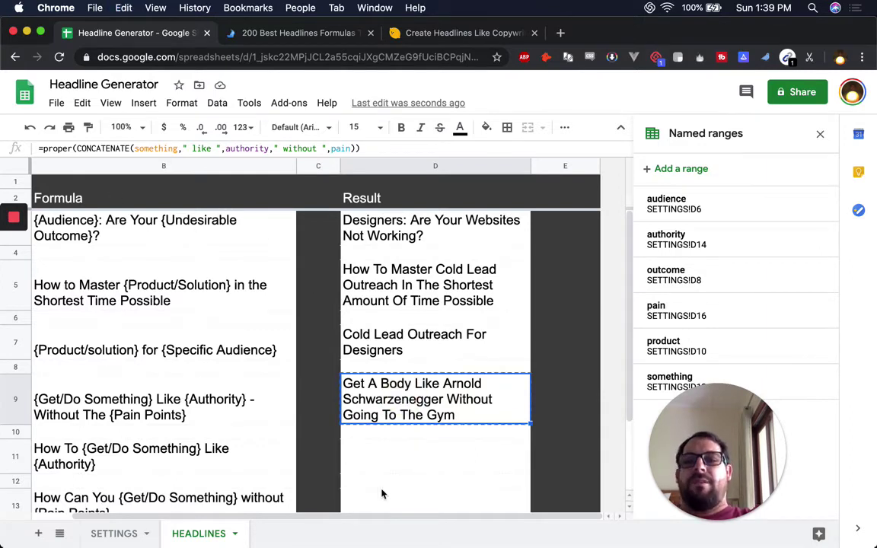
{"action": "left_click", "coordinate": [431, 473]}
{"action": "key", "text": "Up"}
{"action": "key", "text": "Up"}
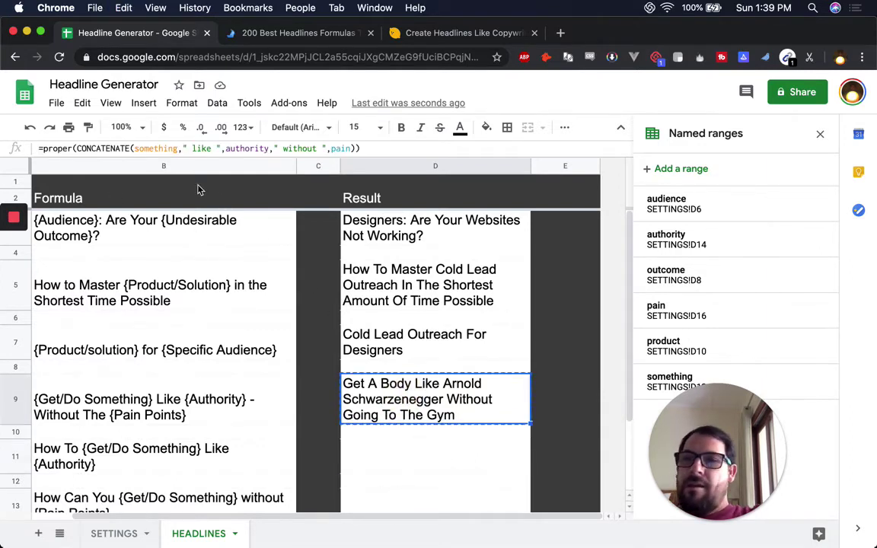
Step: Insert a new column directly to the right of the Result column D on the HEADLINES sheet
{"action": "left_click", "coordinate": [478, 166]}
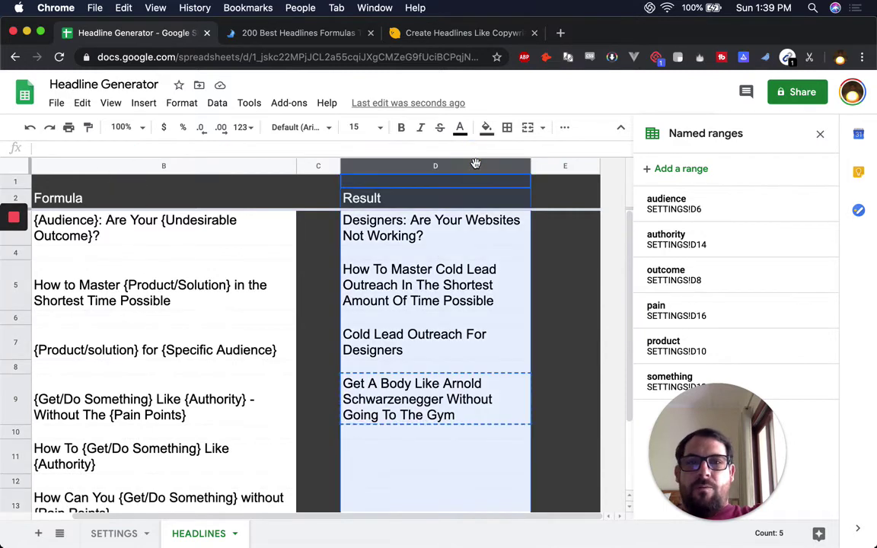
{"action": "right_click", "coordinate": [477, 166]}
{"action": "left_click", "coordinate": [534, 243]}
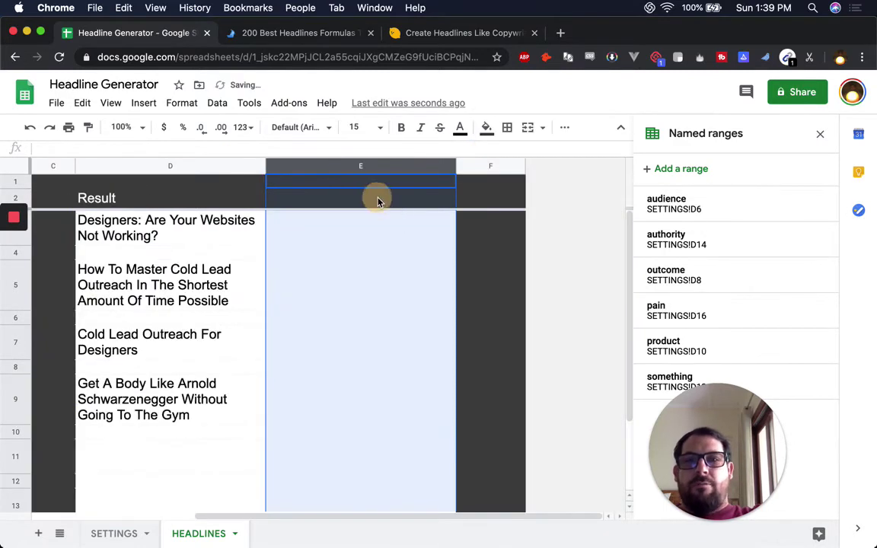
Step: Enter the header Results in cell E2 of the new column
{"action": "left_click", "coordinate": [372, 198]}
{"action": "type", "text": "Resul"}
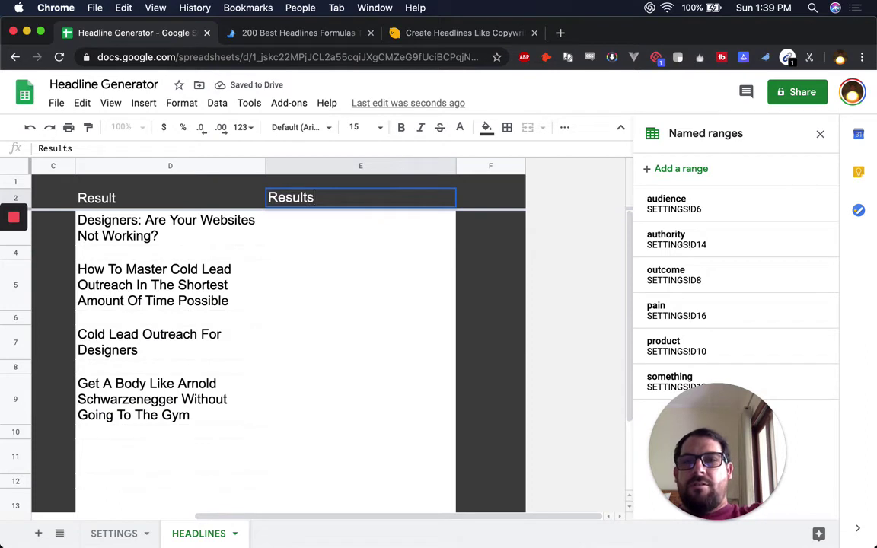
{"action": "type", "text": "ts"}
{"action": "left_click", "coordinate": [373, 226]}
{"action": "type", "text": "=array"}
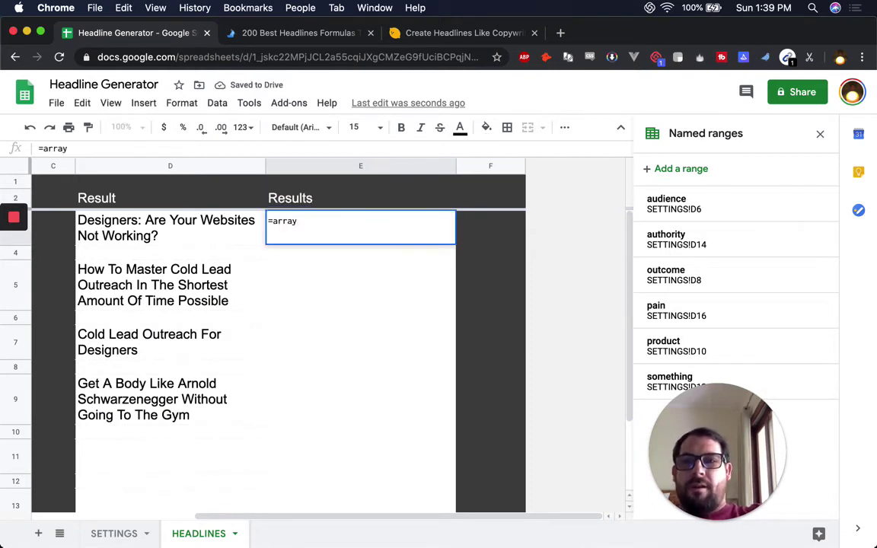
{"action": "key", "text": "Escape"}
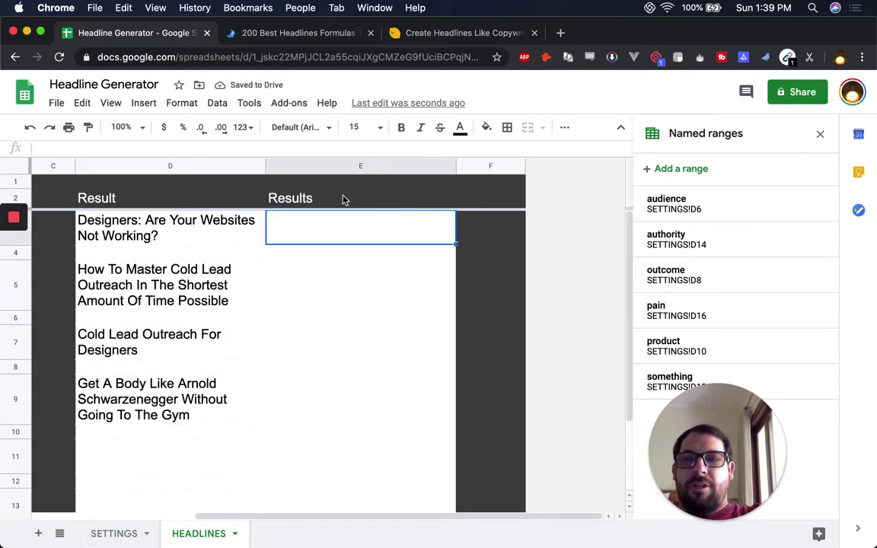
Step: Replace the header in cell E2 with =arrayformula(D2:D) to mirror the Result column in column E
{"action": "left_click", "coordinate": [342, 198]}
{"action": "type", "text": "=arrayformula("}
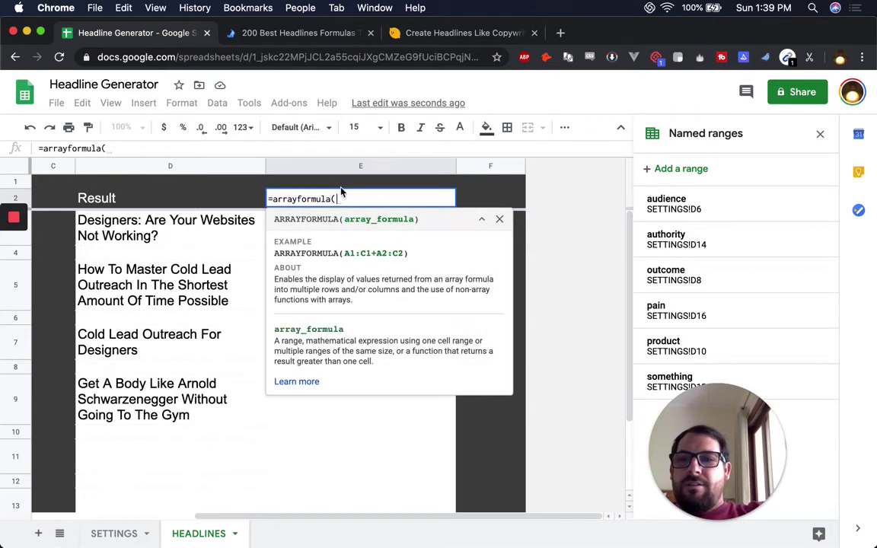
{"action": "type", "text": "D2:D"}
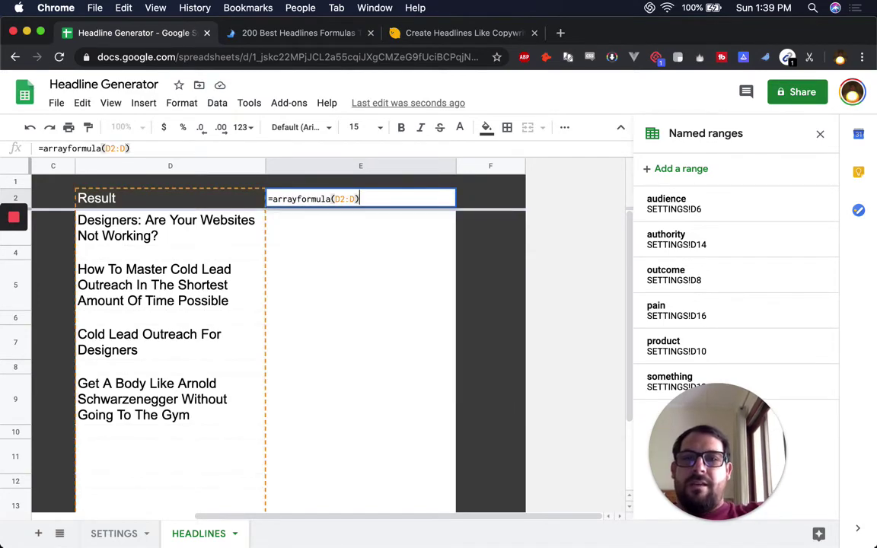
{"action": "key", "text": "Return"}
{"action": "key", "text": "Up"}
{"action": "key", "text": "Down"}
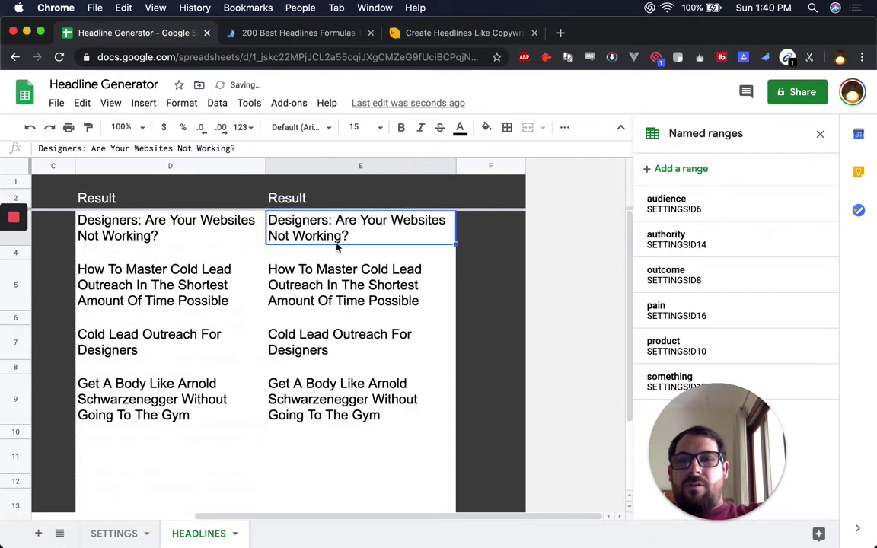
Step: Hide the original Result column D so only the mirrored column E shows
{"action": "left_click", "coordinate": [332, 276]}
{"action": "left_click", "coordinate": [173, 167]}
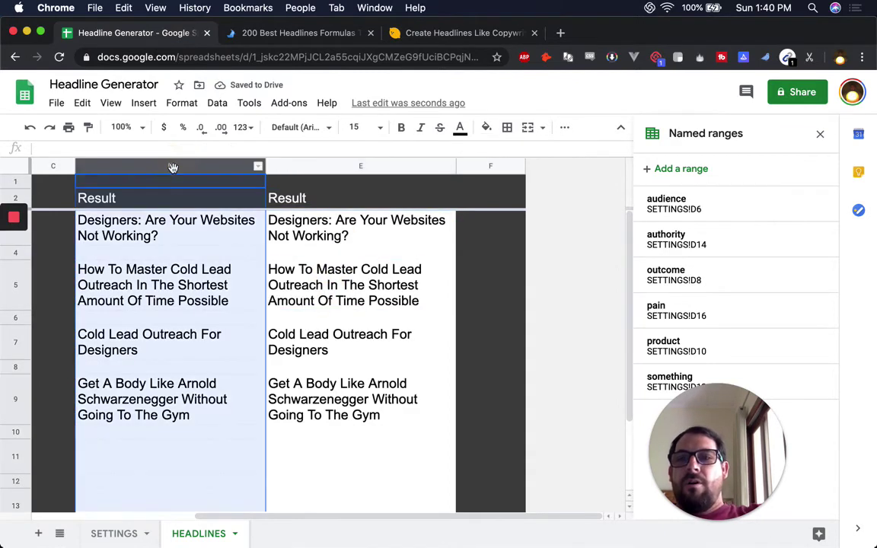
{"action": "right_click", "coordinate": [172, 167]}
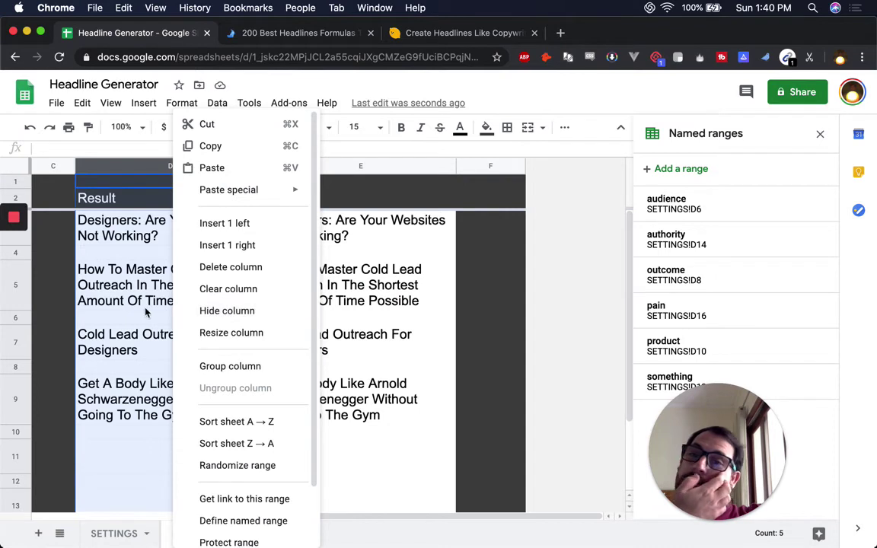
{"action": "left_click", "coordinate": [239, 312]}
{"action": "left_click", "coordinate": [386, 232]}
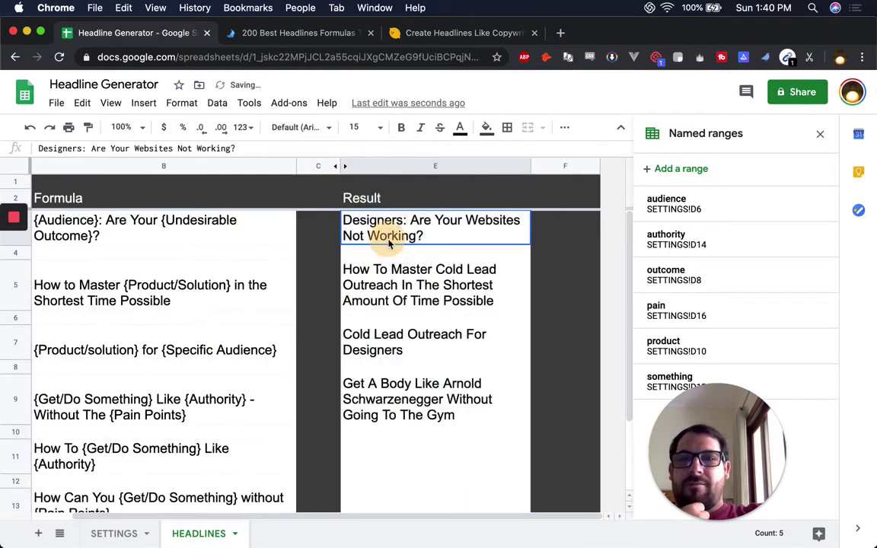
Step: Unhide column D on the HEADLINES sheet
{"action": "left_click", "coordinate": [341, 166]}
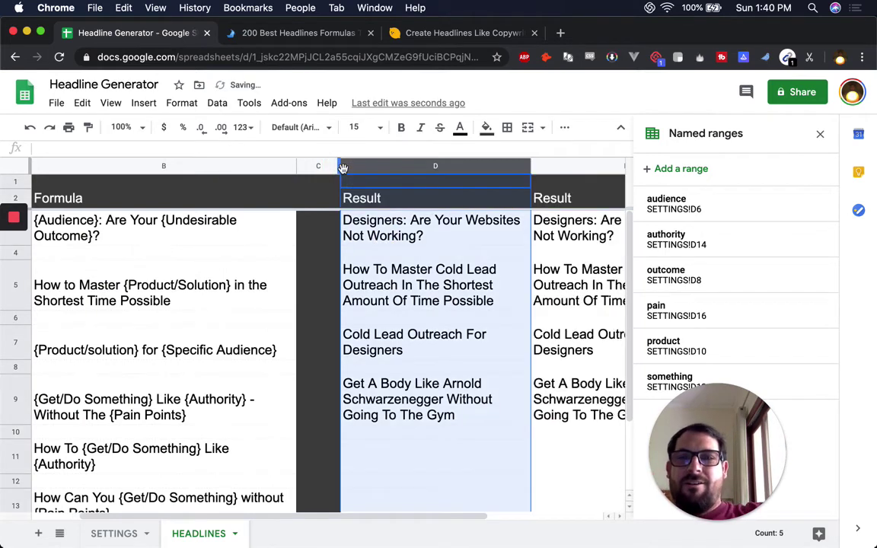
{"action": "right_click", "coordinate": [406, 169]}
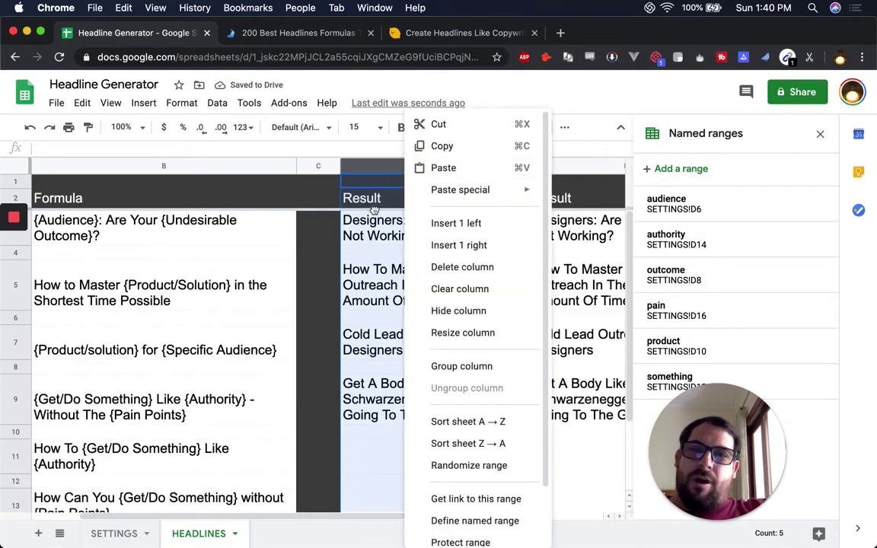
{"action": "left_click", "coordinate": [364, 176]}
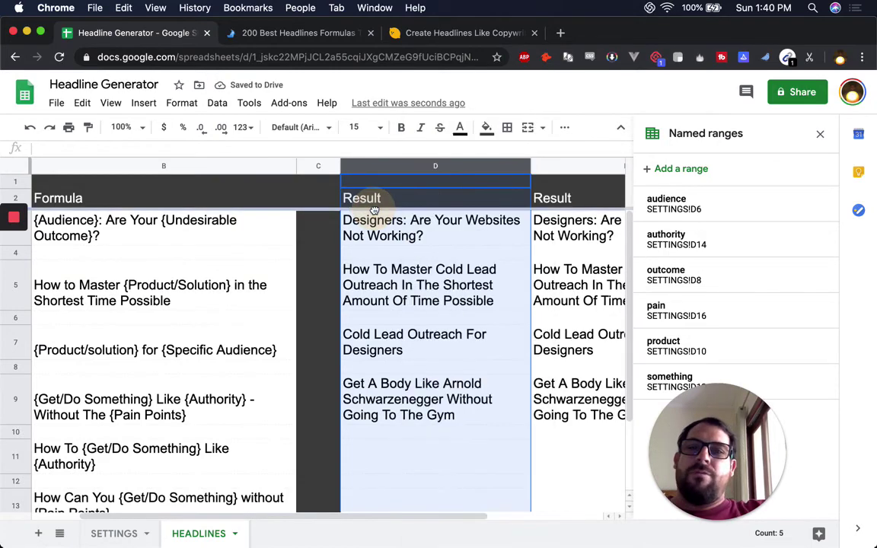
{"action": "left_click", "coordinate": [416, 198]}
{"action": "scroll", "coordinate": [411, 217], "scroll_direction": "right", "scroll_amount": 5}
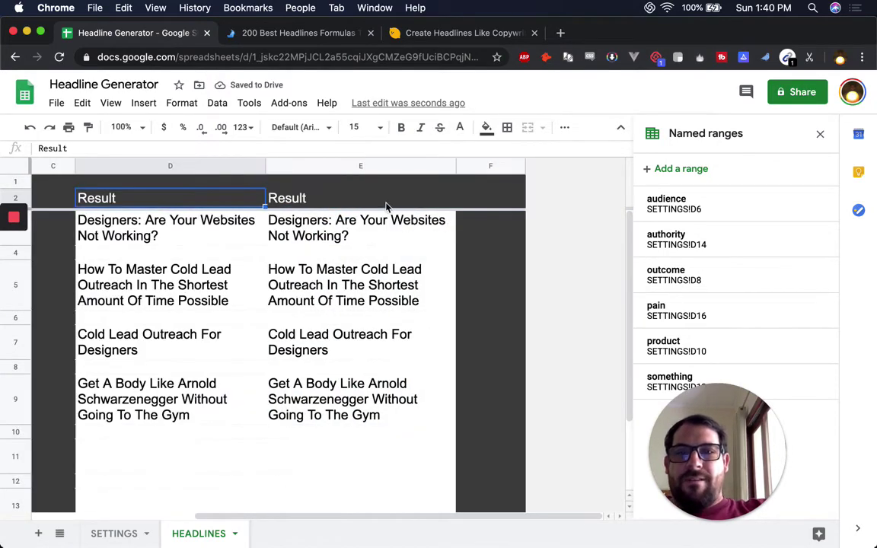
Step: Paste the headline from cell D5 as a plain value into cell E11 and undo the paste
{"action": "left_click", "coordinate": [268, 192]}
{"action": "left_click", "coordinate": [323, 251]}
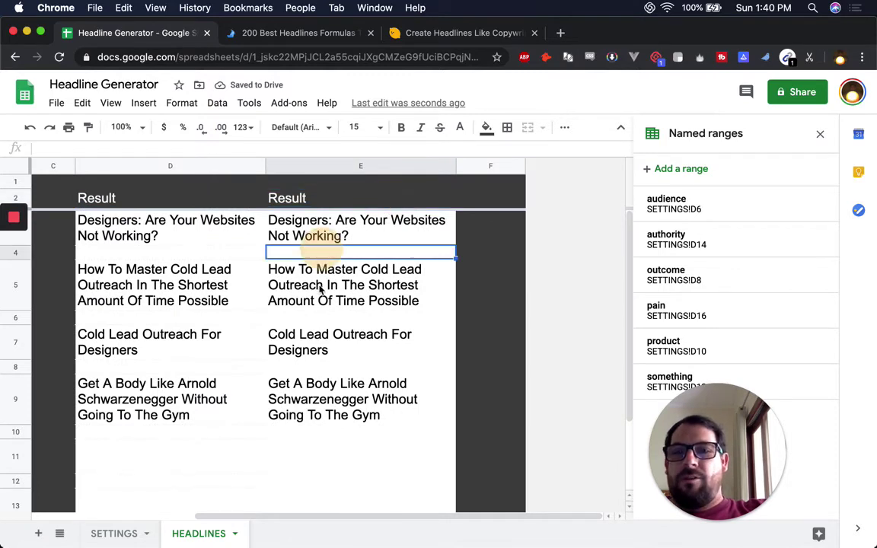
{"action": "left_click", "coordinate": [329, 284]}
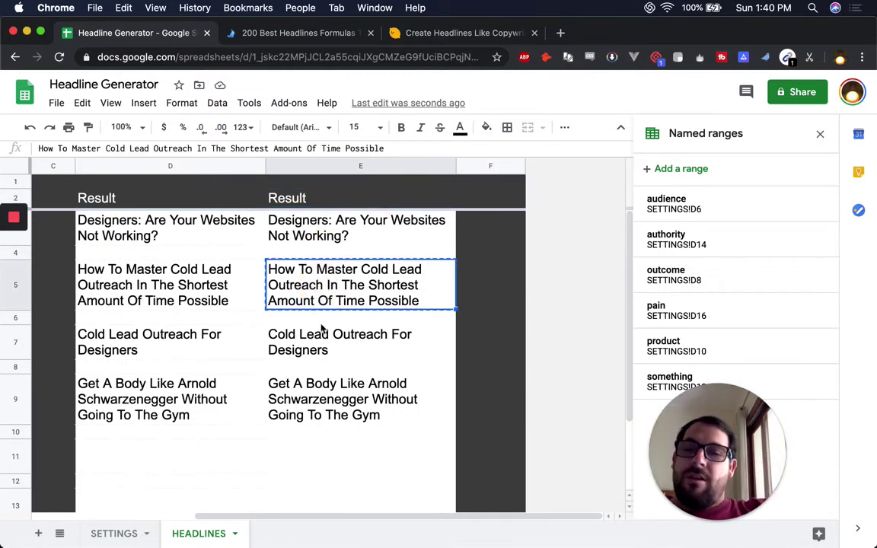
{"action": "key", "text": "cmd+c"}
{"action": "left_click", "coordinate": [183, 288]}
{"action": "key", "text": "cmd+c"}
{"action": "left_click", "coordinate": [354, 452]}
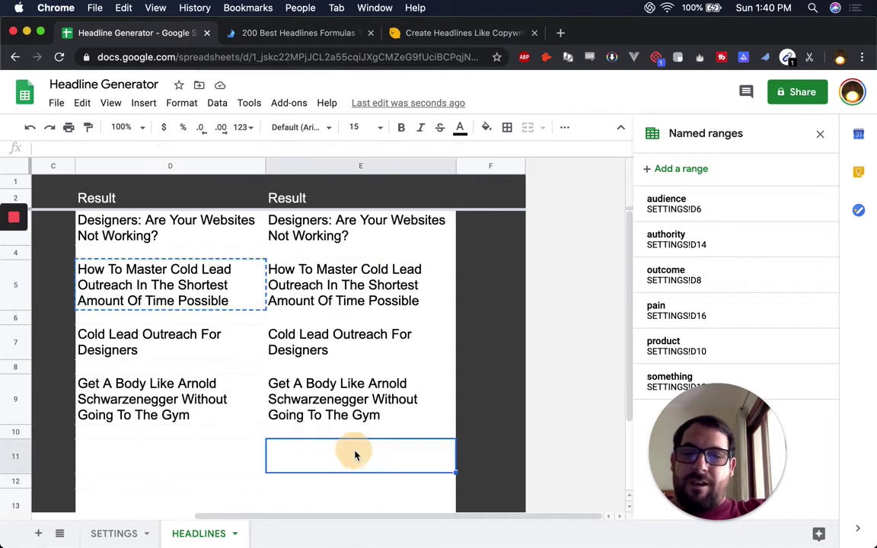
{"action": "key", "text": "cmd+shift+v"}
{"action": "key", "text": "cmd+z"}
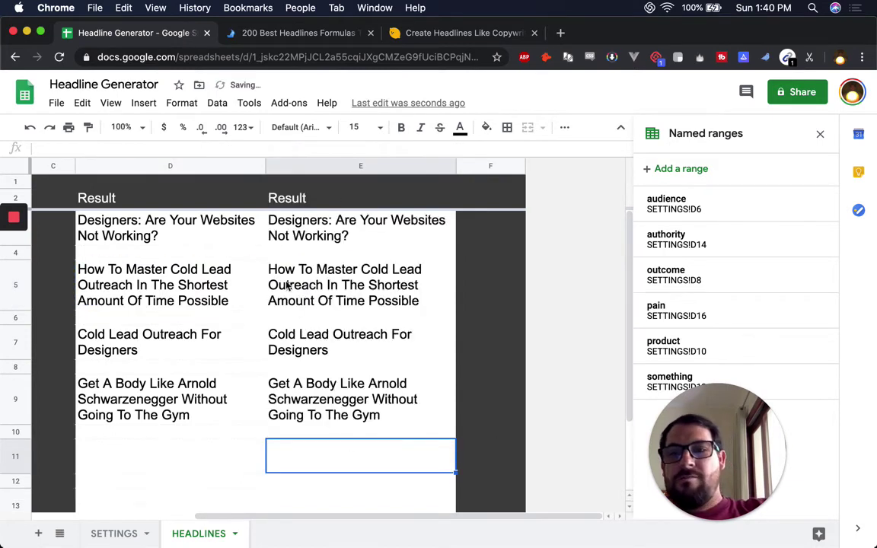
Step: Delete the array-formula column E from the HEADLINES sheet
{"action": "left_click", "coordinate": [305, 199]}
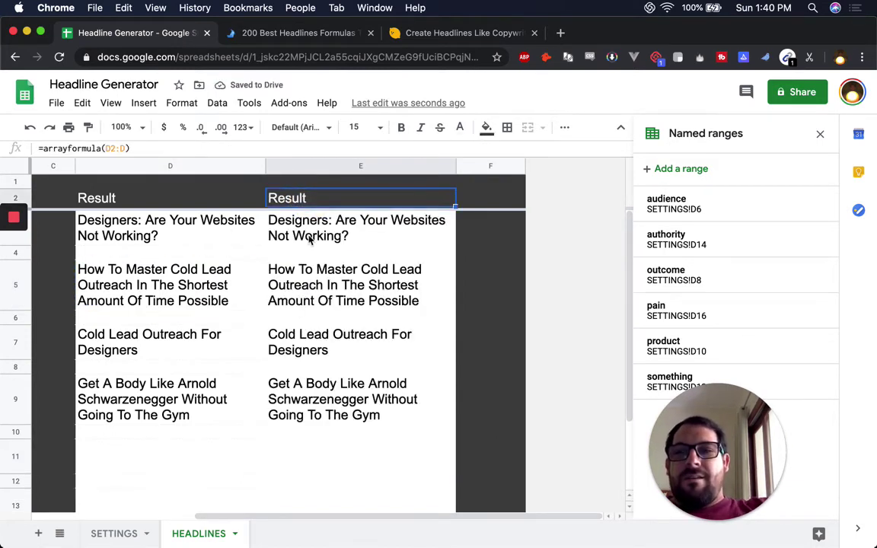
{"action": "left_click_drag", "start_coordinate": [188, 191], "coordinate": [158, 393]}
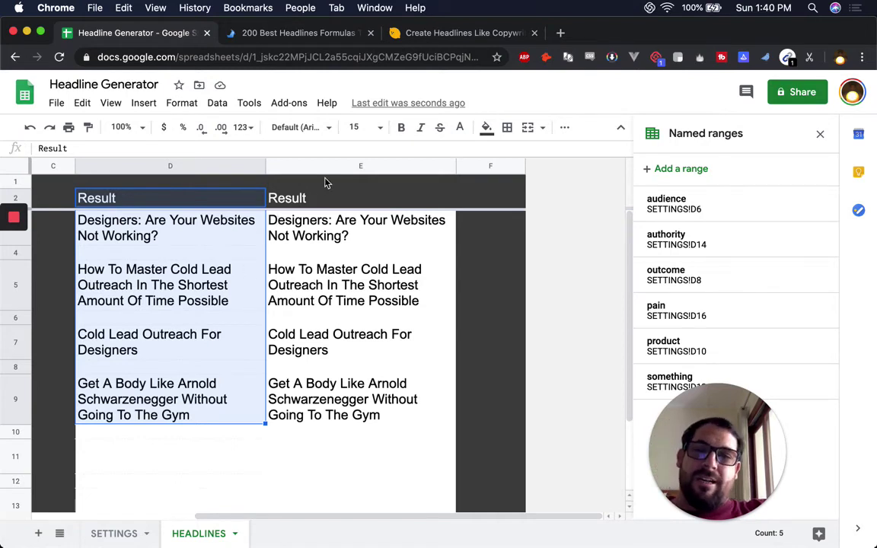
{"action": "left_click", "coordinate": [314, 196]}
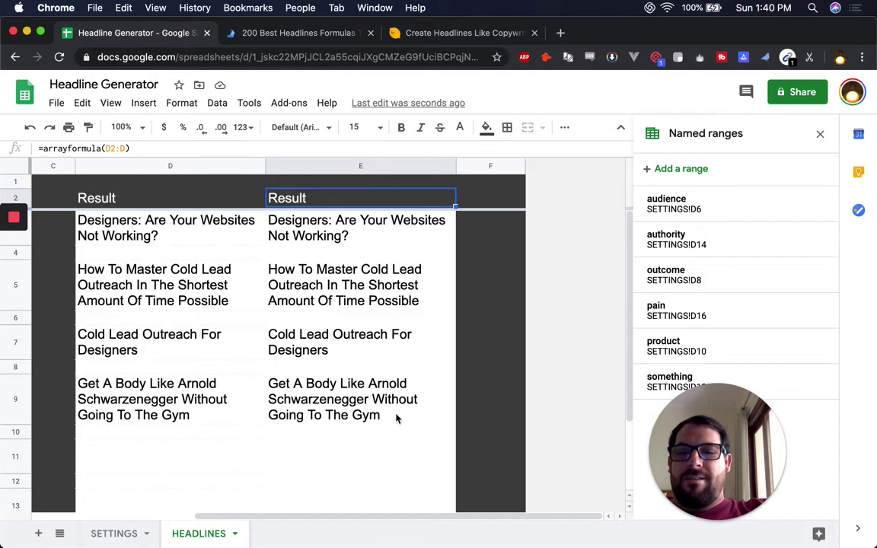
{"action": "right_click", "coordinate": [319, 165]}
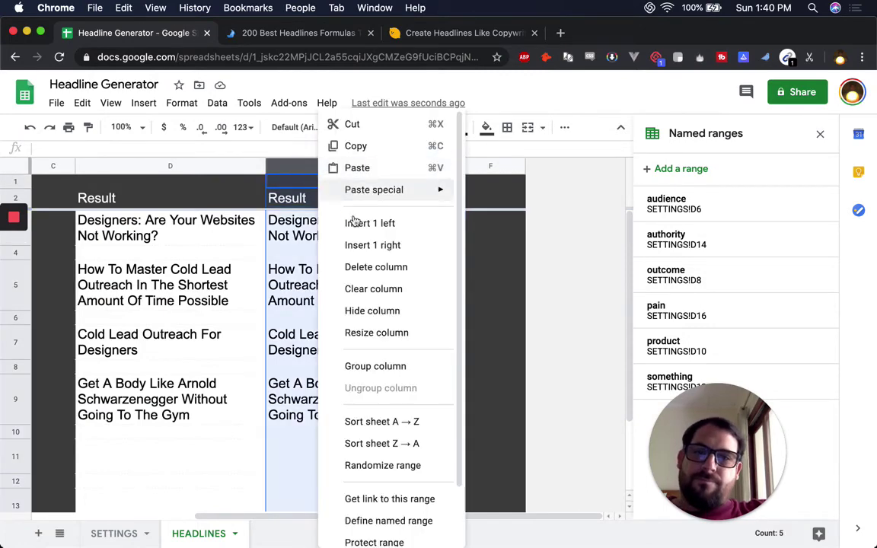
{"action": "left_click", "coordinate": [371, 270]}
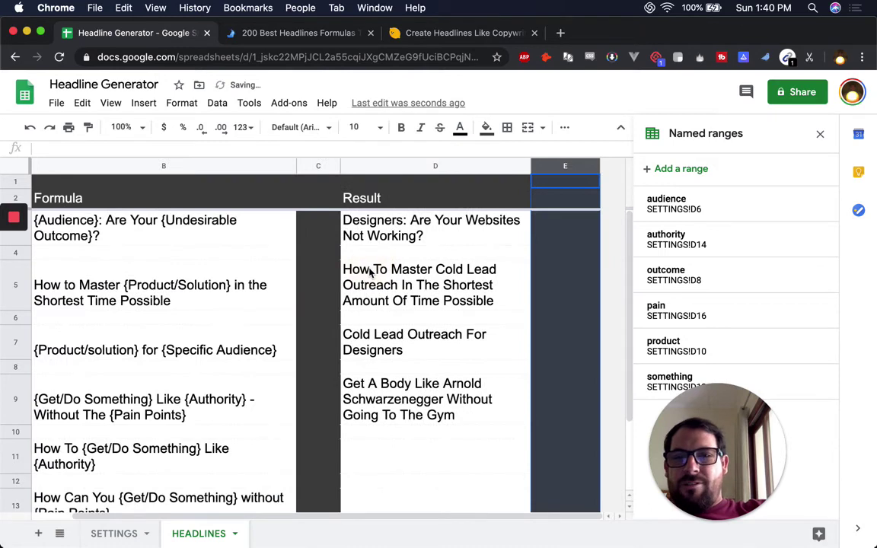
Step: Go to the empty Result cell D11 beside the How To {Get/Do Something} Like {Authority} formula
{"action": "left_click", "coordinate": [406, 233]}
{"action": "key", "text": "Down"}
{"action": "key", "text": "Down"}
{"action": "key", "text": "Down"}
{"action": "key", "text": "Down"}
{"action": "key", "text": "Down"}
{"action": "key", "text": "Down"}
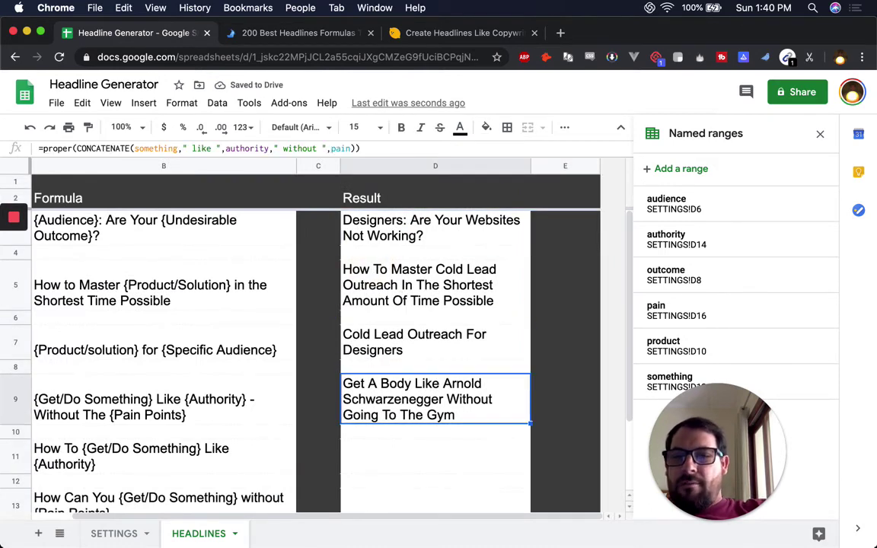
{"action": "key", "text": "Down"}
{"action": "scroll", "coordinate": [408, 288], "scroll_direction": "left", "scroll_amount": 2}
{"action": "scroll", "coordinate": [407, 288], "scroll_direction": "down", "scroll_amount": 1}
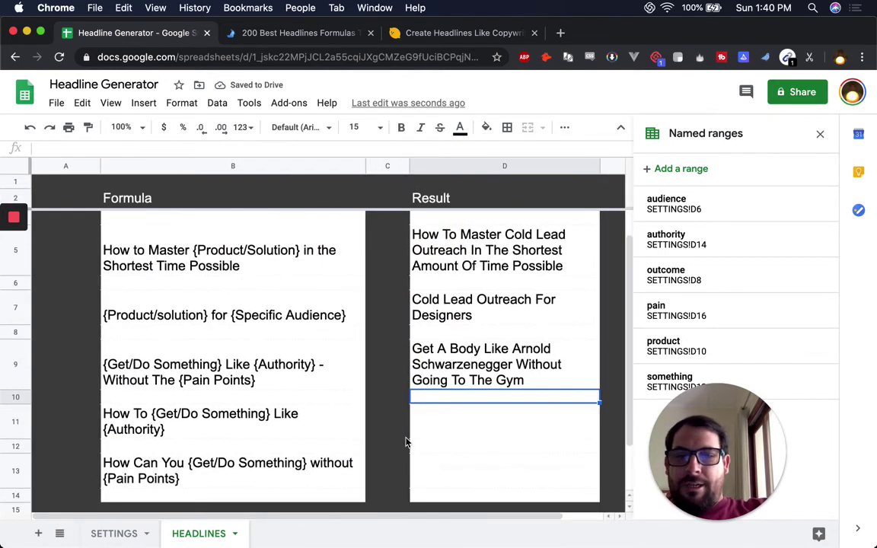
{"action": "left_click", "coordinate": [456, 417]}
{"action": "type", "text": "How"}
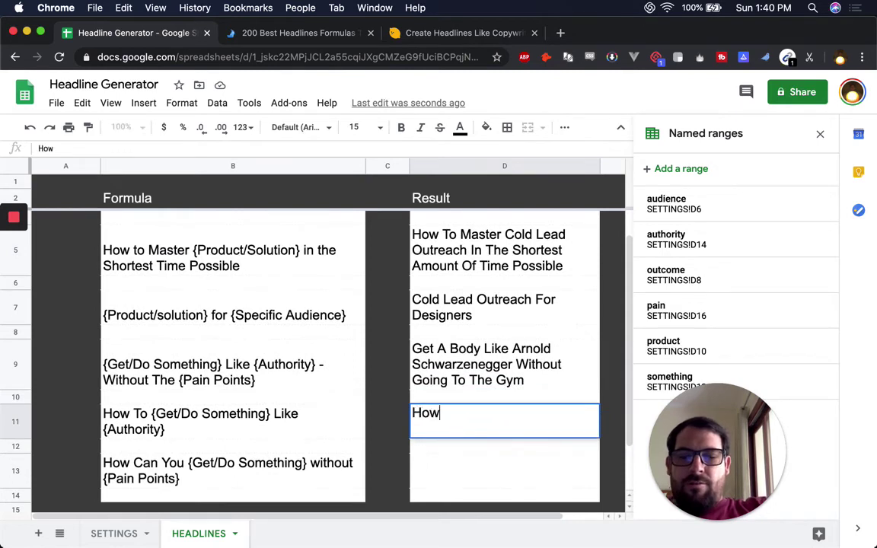
{"action": "key", "text": "BackSpace"}
{"action": "key", "text": "BackSpace"}
{"action": "key", "text": "BackSpace"}
{"action": "type", "text": "=concate"}
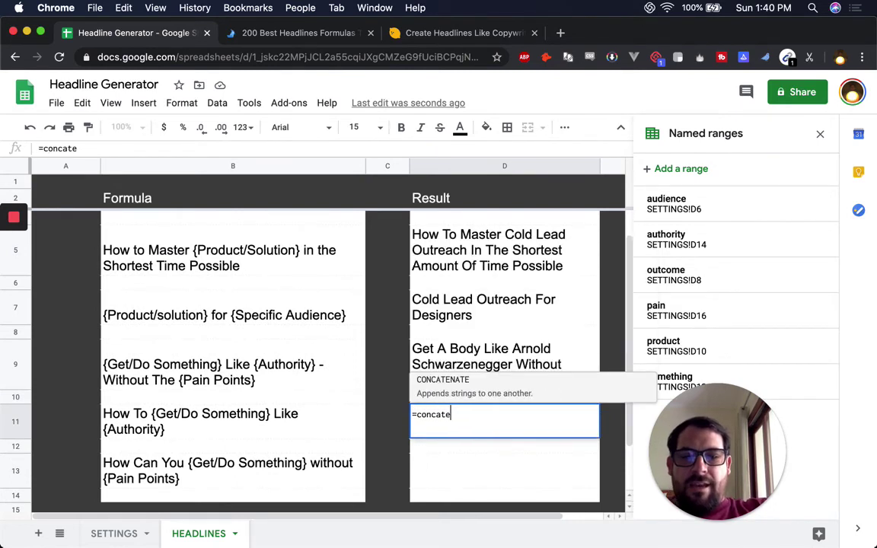
{"action": "key", "text": "BackSpace"}
{"action": "key", "text": "BackSpace"}
{"action": "key", "text": "BackSpace"}
{"action": "key", "text": "BackSpace"}
{"action": "key", "text": "BackSpace"}
{"action": "key", "text": "BackSpace"}
{"action": "key", "text": "BackSpace"}
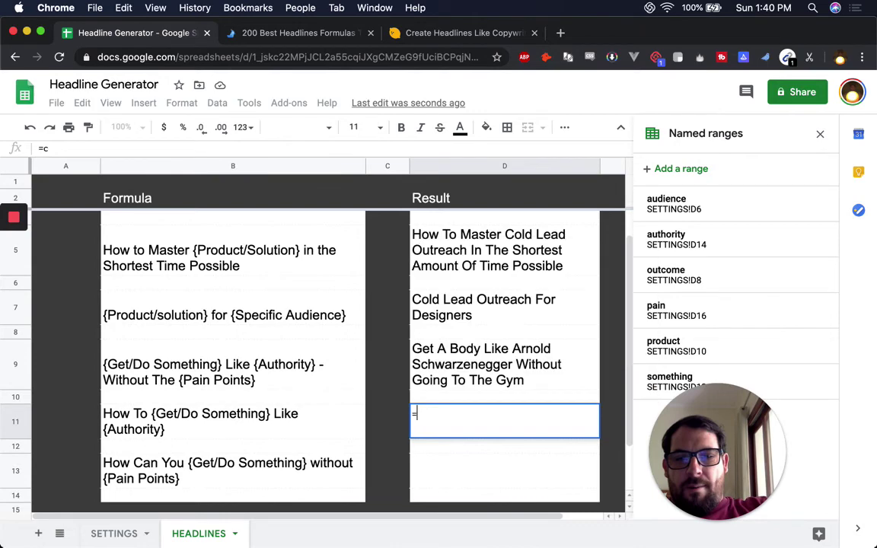
Step: Enter =proper(CONCATENATE("How To ",something," like ",authority)) in cell D11
{"action": "type", "text": "propre"}
{"action": "key", "text": "BackSpace"}
{"action": "key", "text": "BackSpace"}
{"action": "type", "text": "er"}
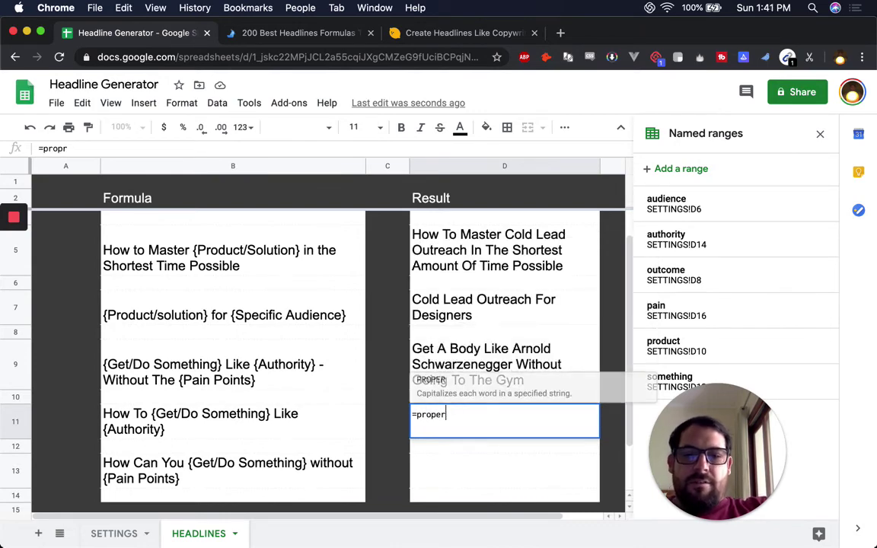
{"action": "type", "text": "(concaten"}
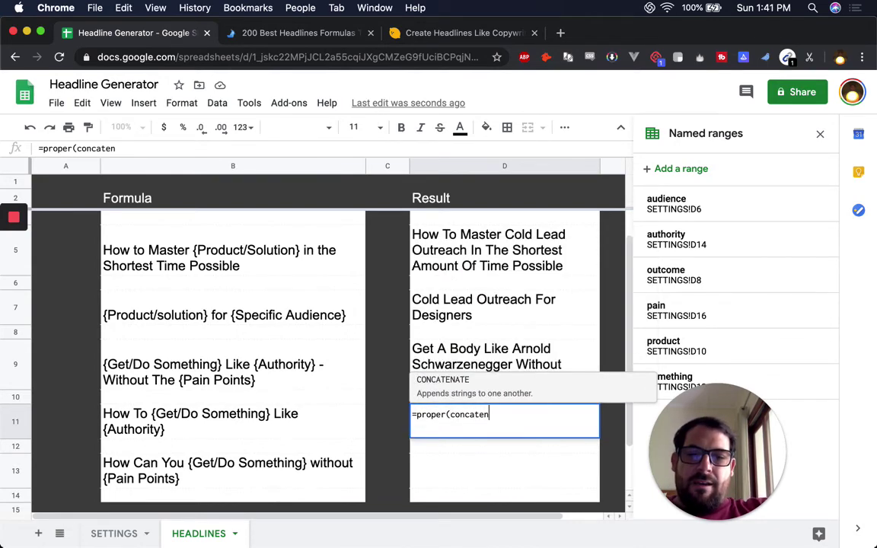
{"action": "key", "text": "Tab"}
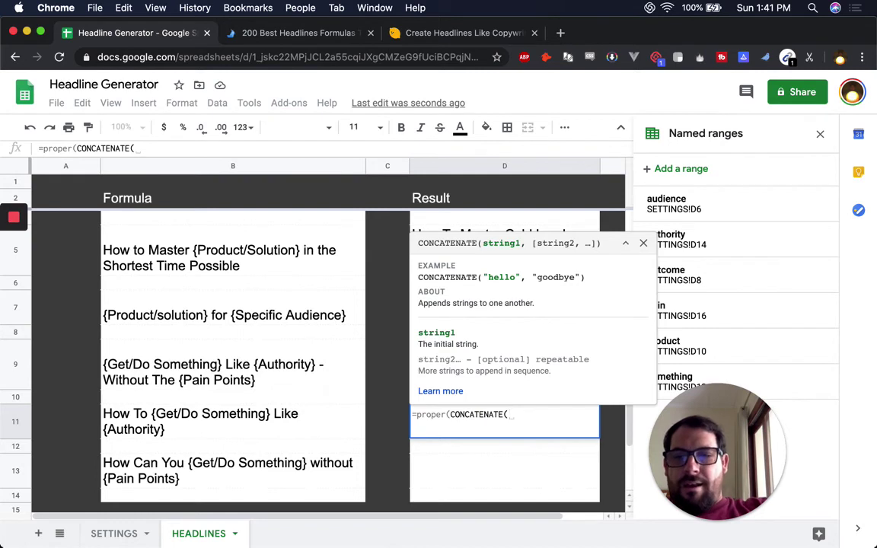
{"action": "type", "text": "\"How To"}
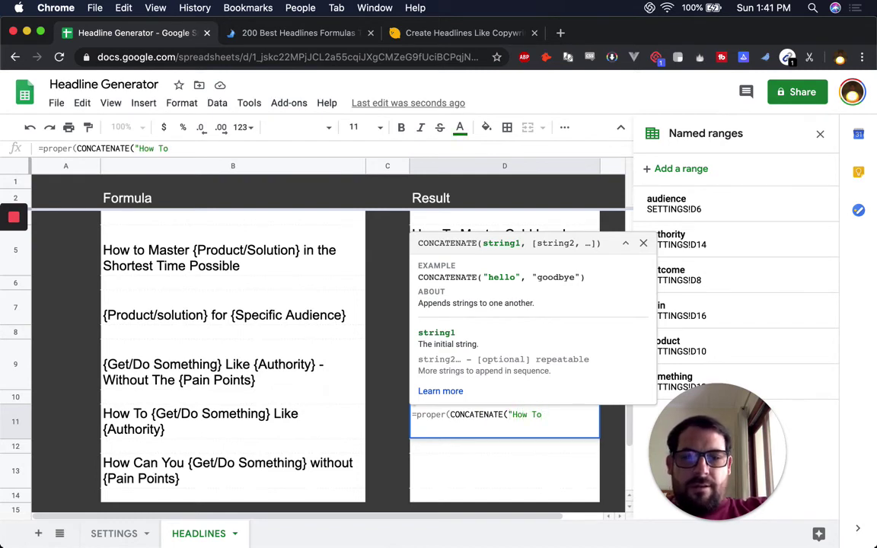
{"action": "type", "text": " \","}
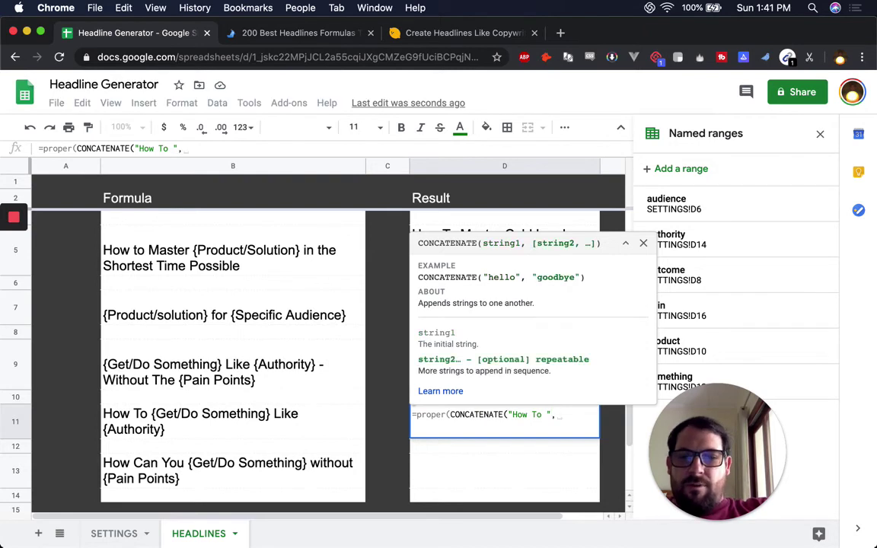
{"action": "type", "text": "something,"}
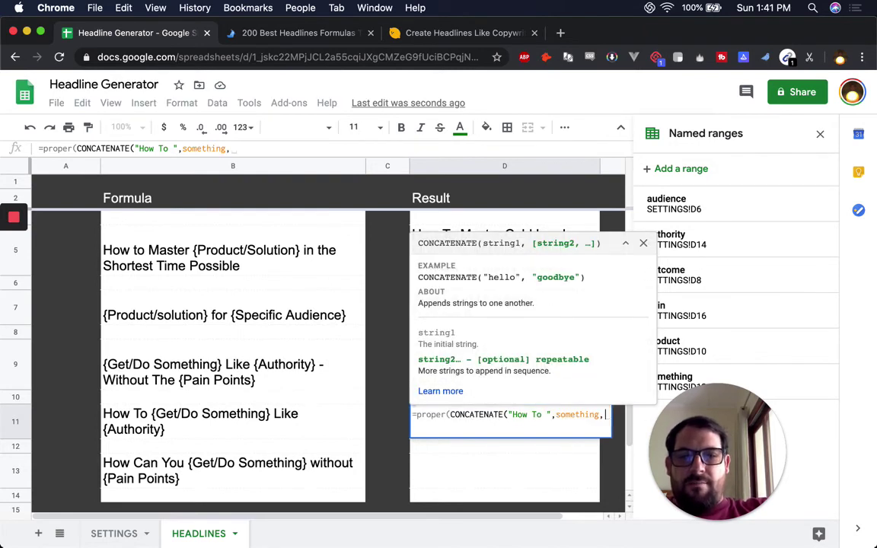
{"action": "type", "text": "\" like "}
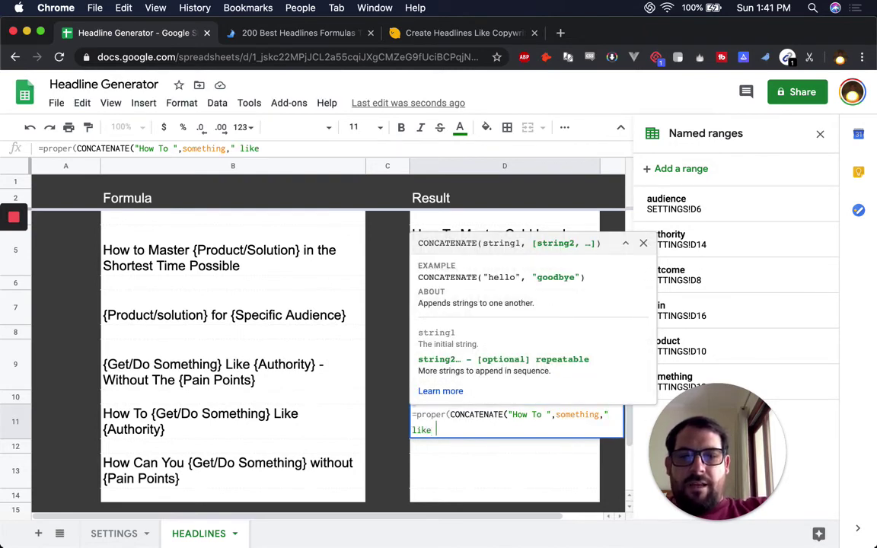
{"action": "type", "text": "\","}
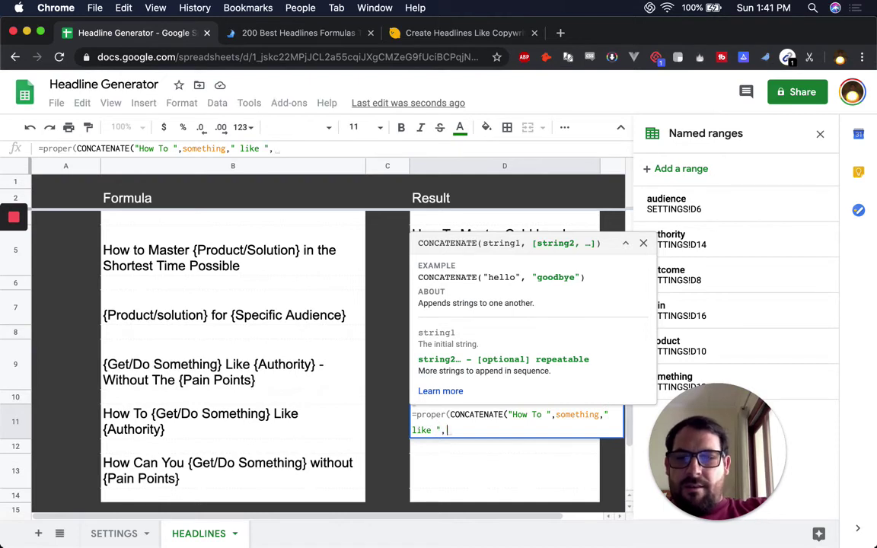
{"action": "type", "text": "authority"}
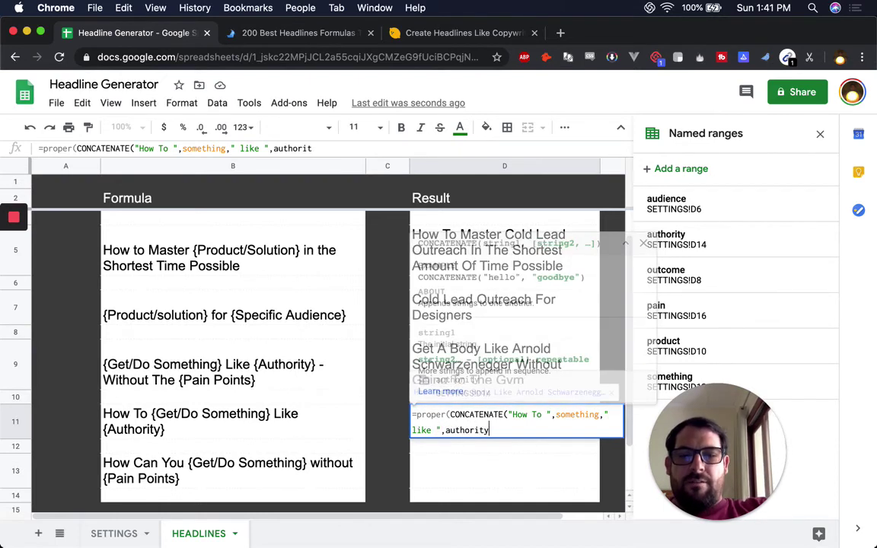
{"action": "type", "text": ")"}
{"action": "key", "text": "Return"}
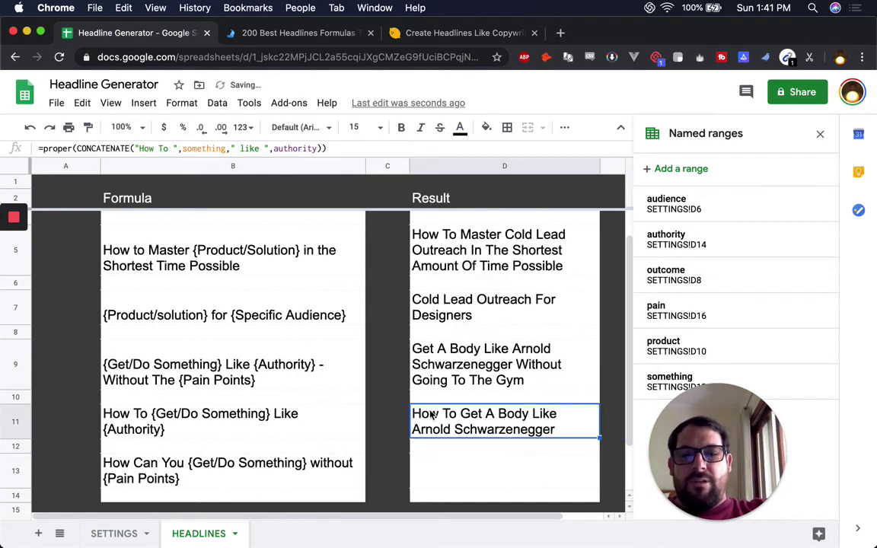
Step: Enter =proper(CONCATENATE("How Can You ",something," without ",pain)) in Result cell D13
{"action": "scroll", "coordinate": [389, 373], "scroll_direction": "down", "scroll_amount": 1}
{"action": "key", "text": "Down"}
{"action": "key", "text": "Down"}
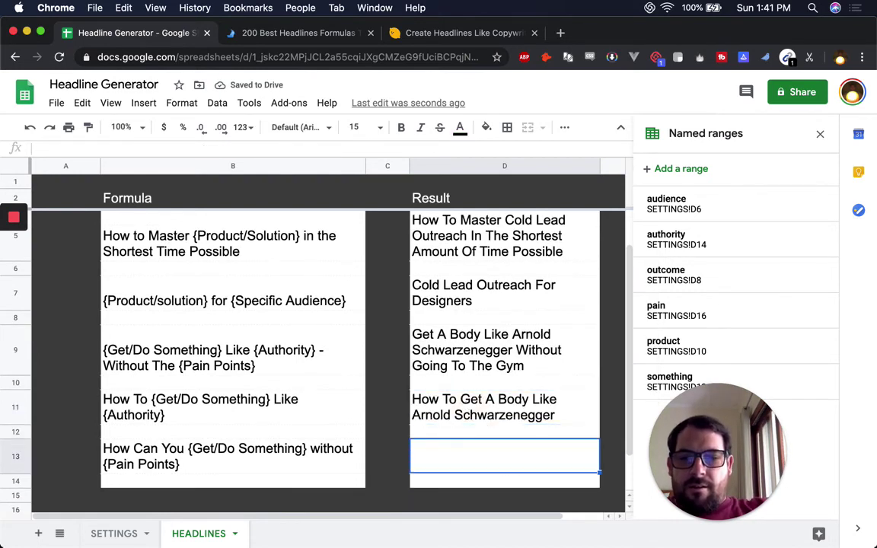
{"action": "type", "text": "="}
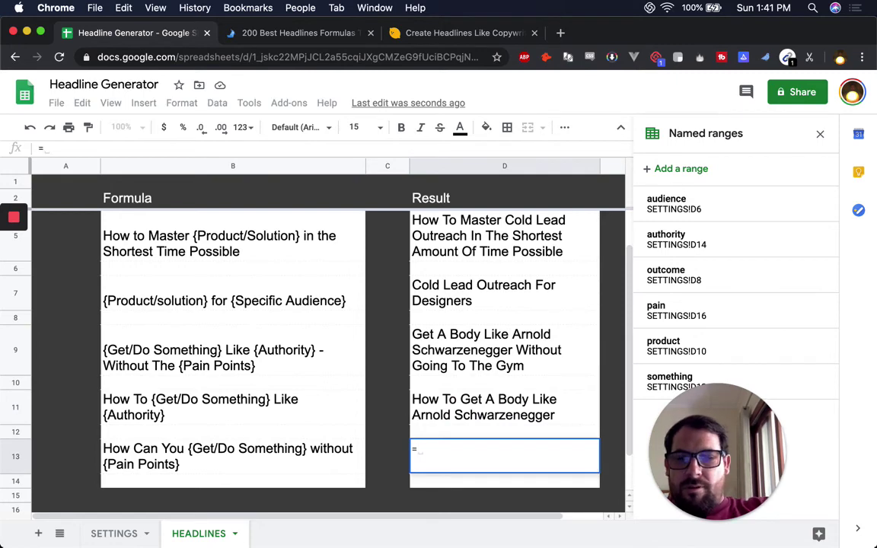
{"action": "type", "text": "proper"}
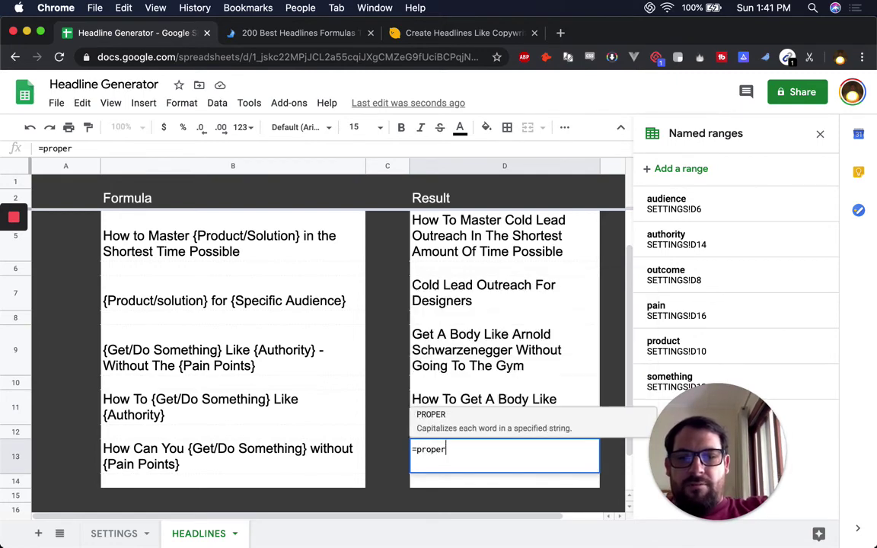
{"action": "type", "text": "(concat("}
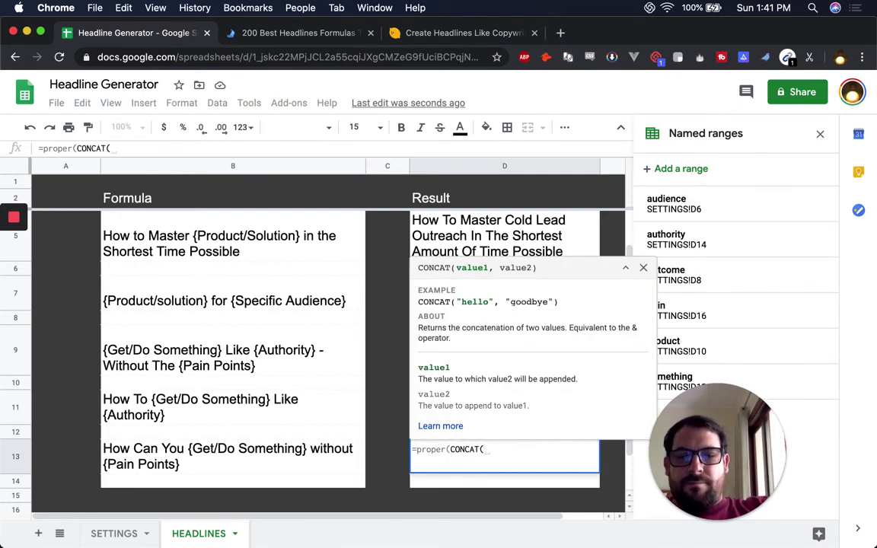
{"action": "key", "text": "BackSpace"}
{"action": "type", "text": "en"}
{"action": "key", "text": "Tab"}
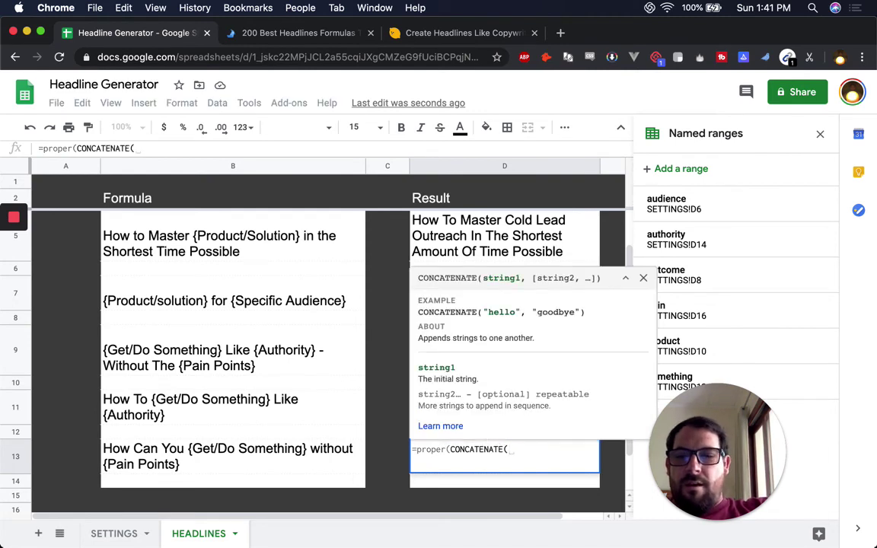
{"action": "type", "text": "\"How Can You"}
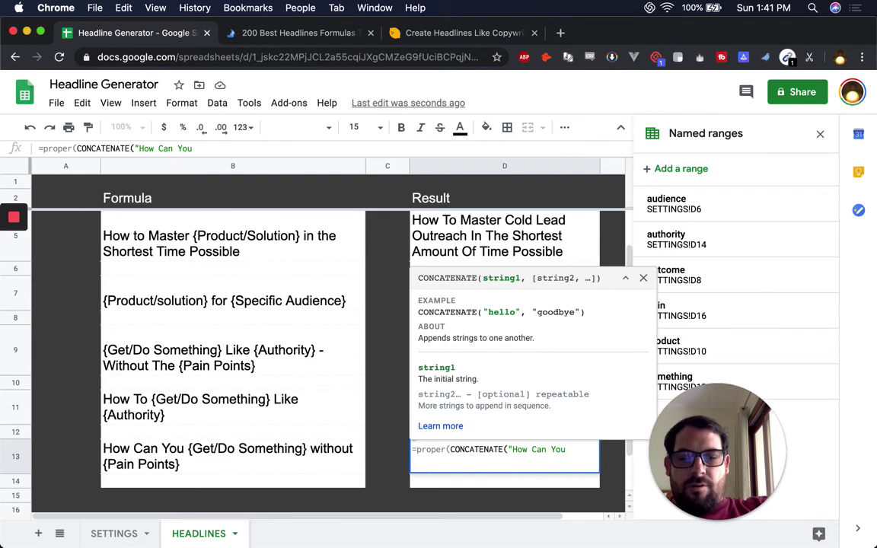
{"action": "type", "text": " \",s"}
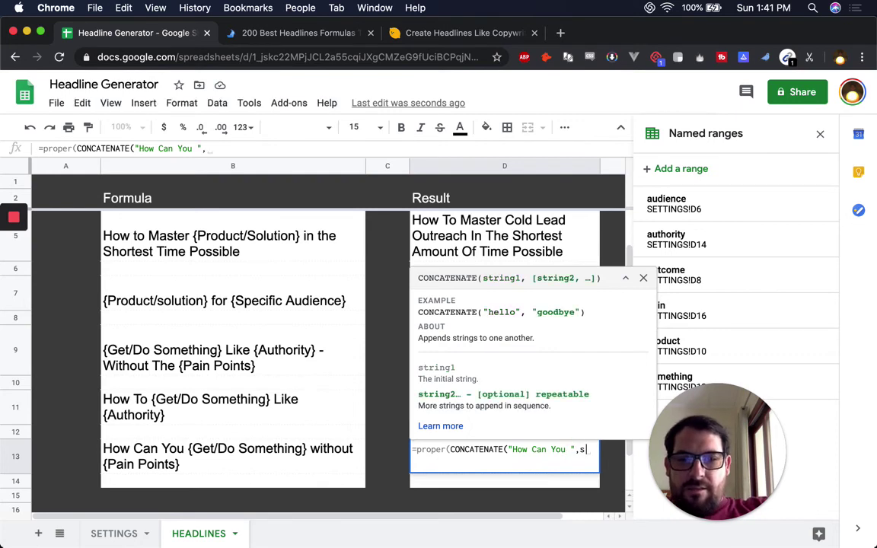
{"action": "type", "text": "omething,\""}
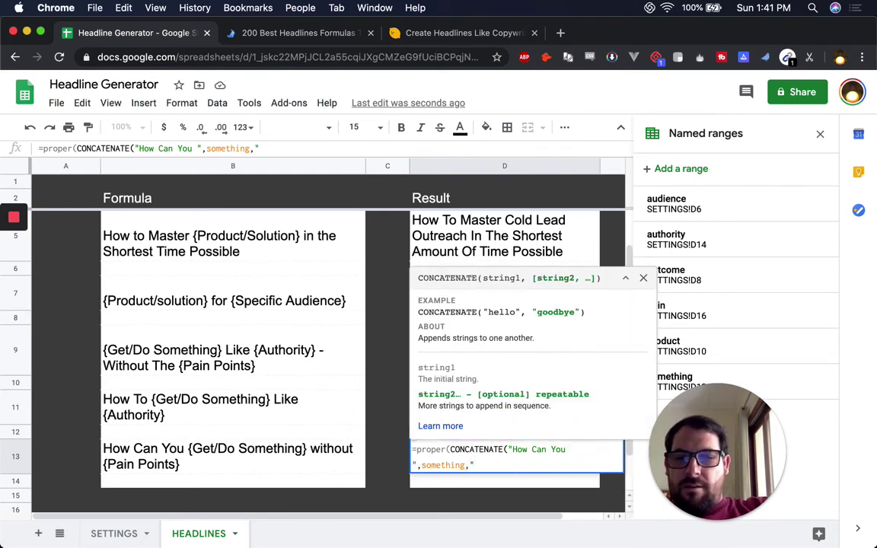
{"action": "type", "text": " with"}
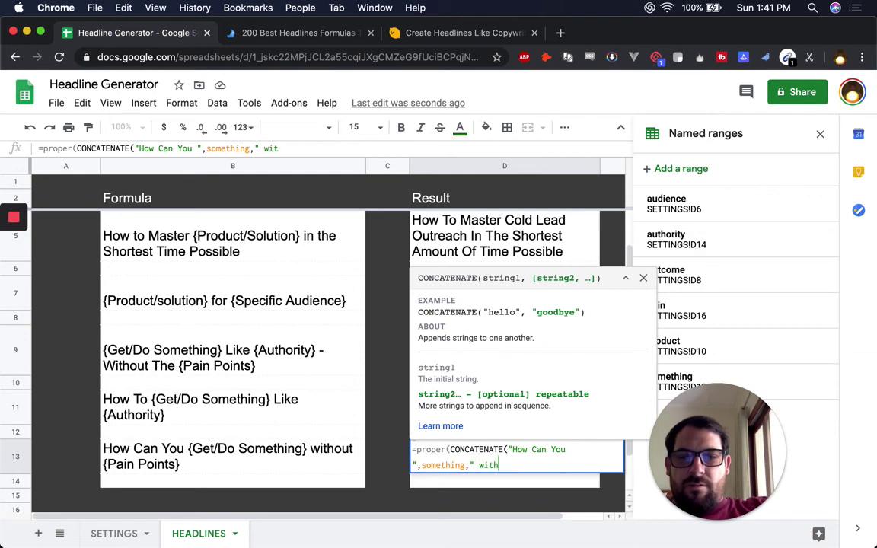
{"action": "type", "text": "out \",pai"}
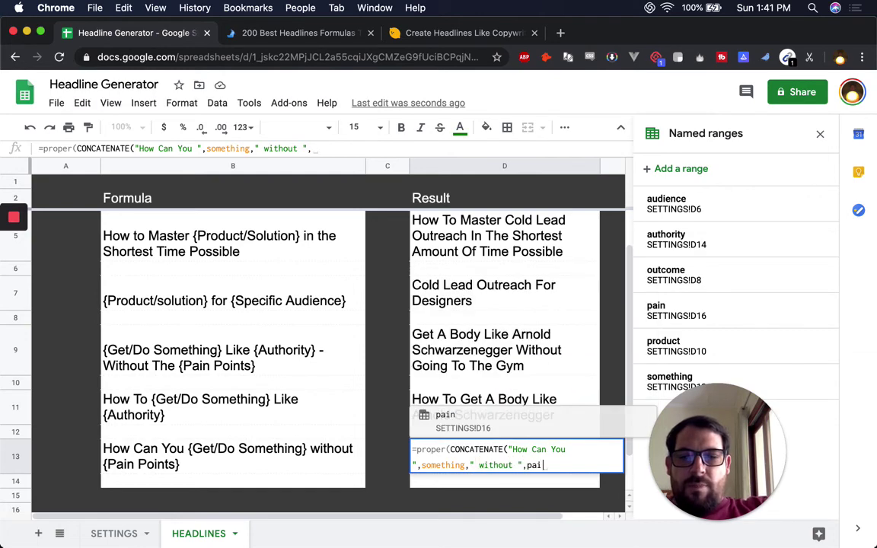
{"action": "type", "text": "n))"}
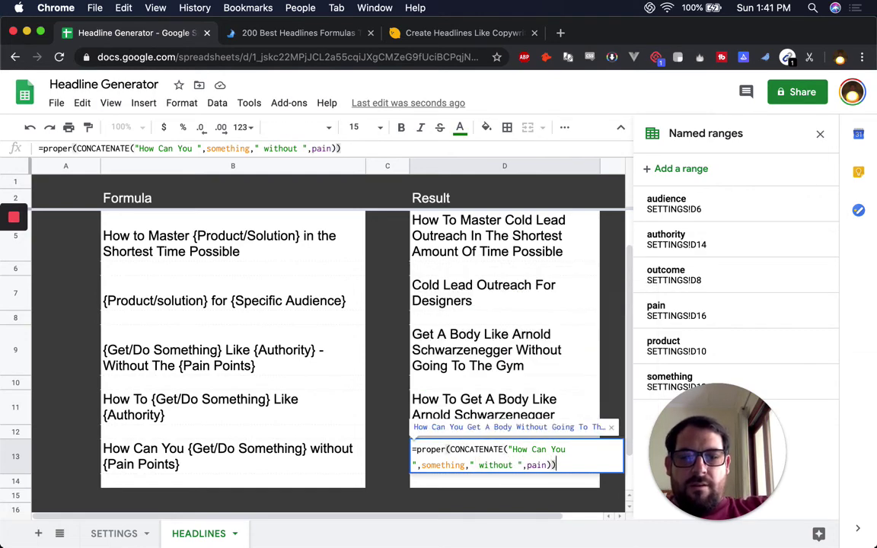
{"action": "key", "text": "Return"}
Step: Compare the Result headlines in rows 9 to 13 with their templates and examine the formulas behind them
{"action": "key", "text": "Up"}
{"action": "key", "text": "Up"}
{"action": "key", "text": "Up"}
{"action": "key", "text": "Up"}
{"action": "key", "text": "Up"}
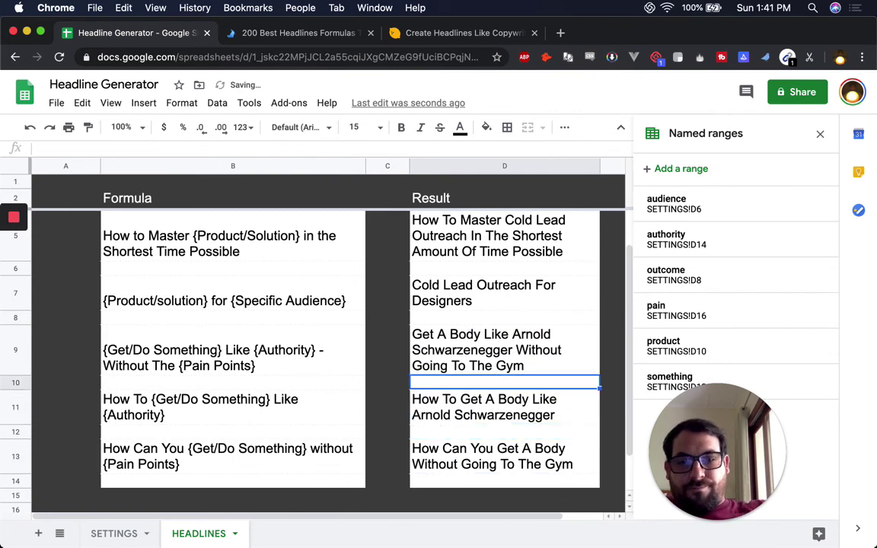
{"action": "left_click", "coordinate": [200, 363]}
{"action": "left_click", "coordinate": [249, 452]}
{"action": "left_click", "coordinate": [487, 355]}
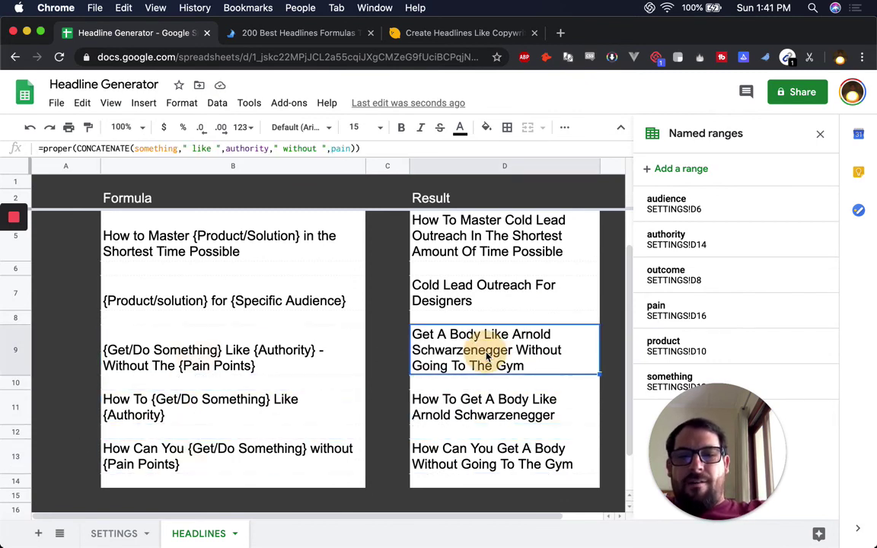
{"action": "left_click", "coordinate": [475, 405]}
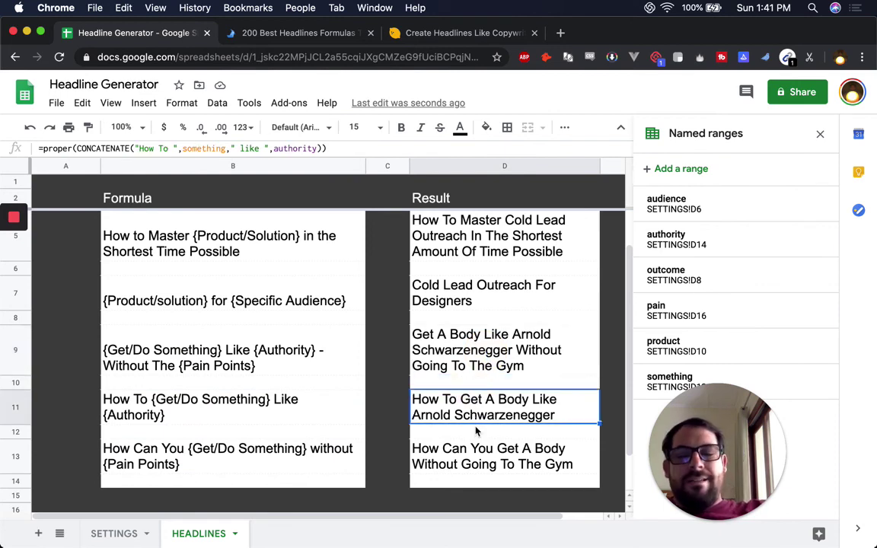
{"action": "left_click", "coordinate": [475, 460]}
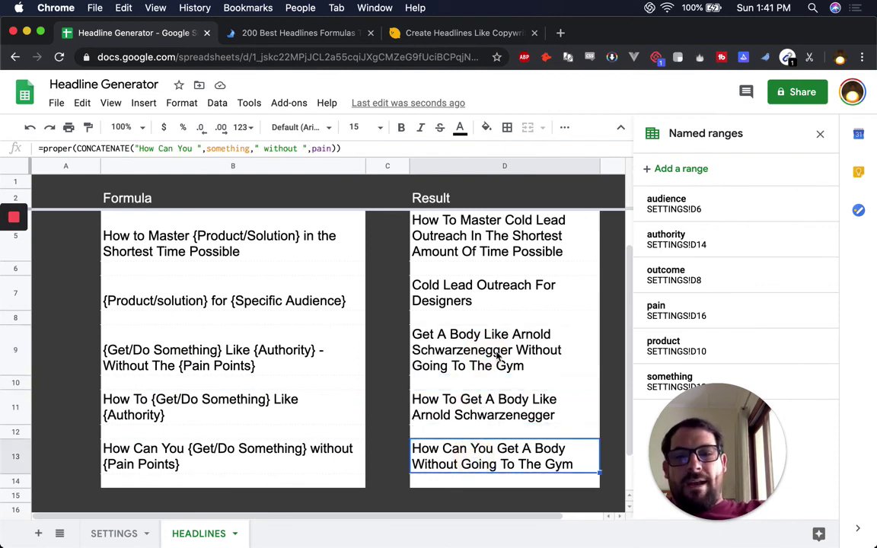
{"action": "left_click", "coordinate": [441, 339]}
{"action": "left_click", "coordinate": [434, 367]}
{"action": "scroll", "coordinate": [439, 396], "scroll_direction": "down", "scroll_amount": 2}
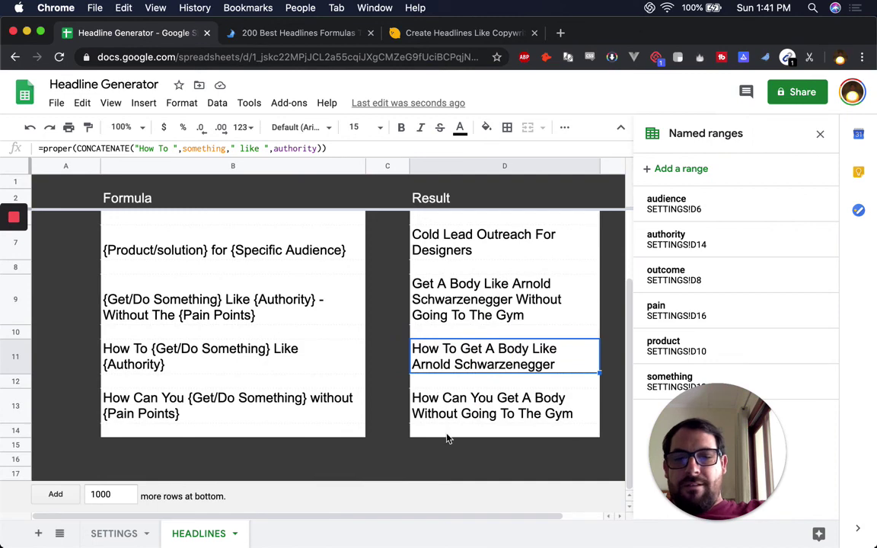
{"action": "scroll", "coordinate": [447, 432], "scroll_direction": "up", "scroll_amount": 2}
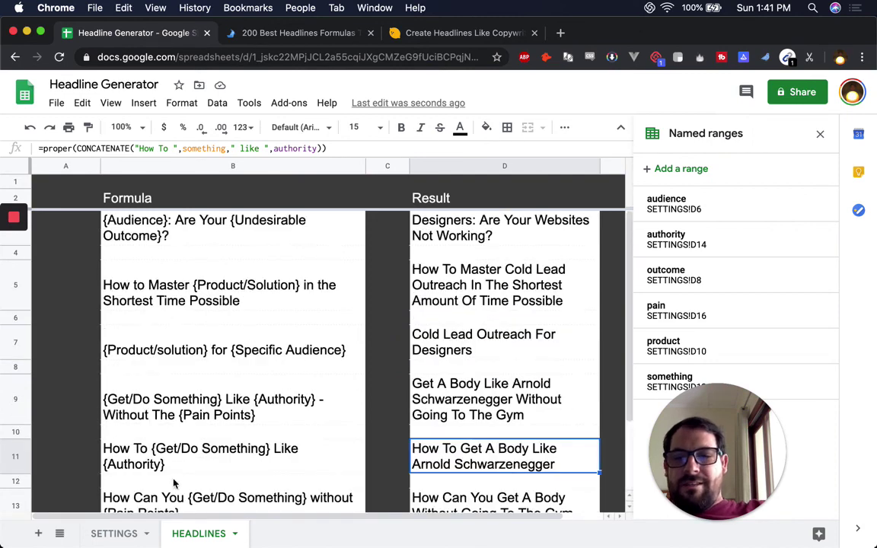
Step: Review the entries from Audience to Pain Points on the SETTINGS sheet
{"action": "left_click", "coordinate": [115, 534]}
{"action": "left_click", "coordinate": [242, 268]}
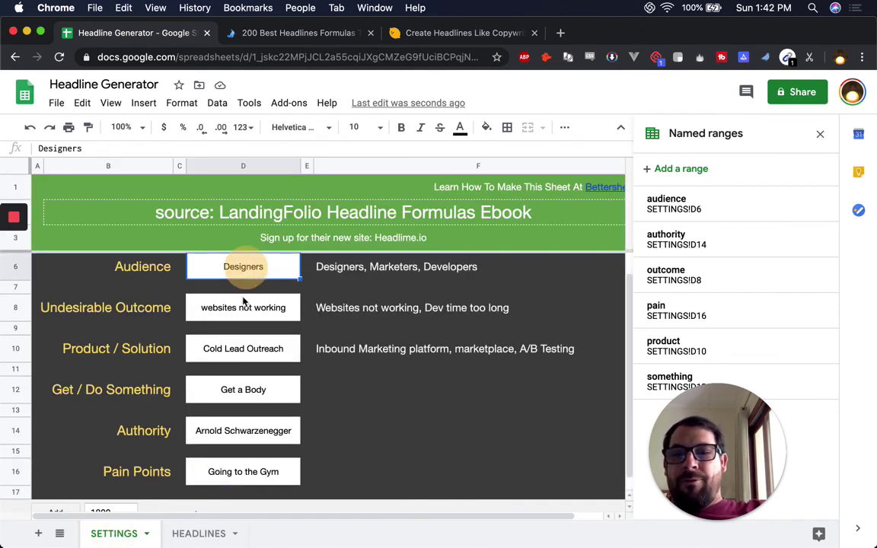
{"action": "left_click", "coordinate": [243, 305]}
{"action": "left_click", "coordinate": [231, 349]}
{"action": "left_click", "coordinate": [231, 390]}
{"action": "left_click", "coordinate": [227, 452]}
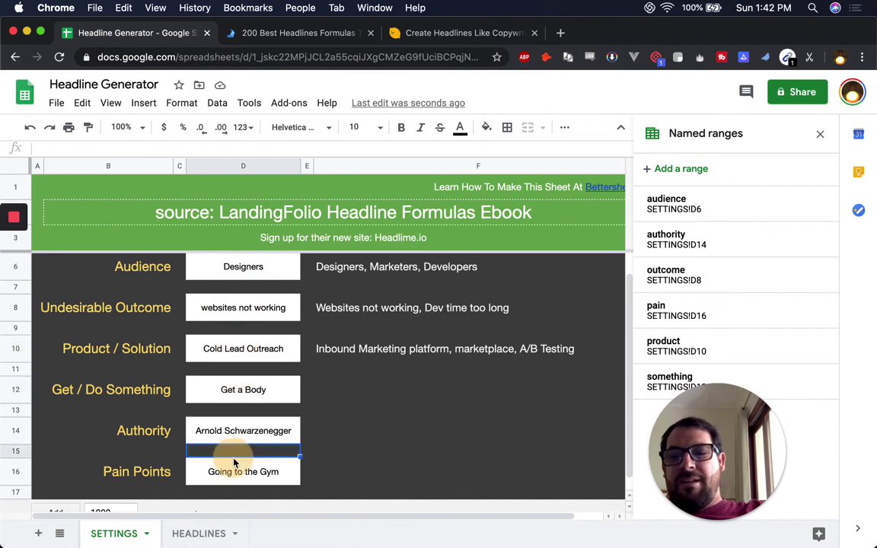
Step: Return to the HEADLINES sheet and inspect the formula behind the first Result headline
{"action": "left_click", "coordinate": [195, 533]}
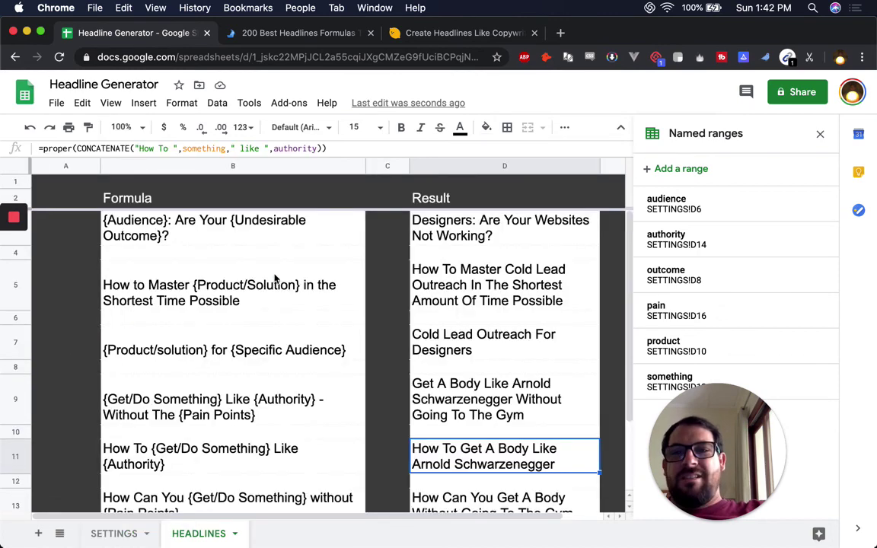
{"action": "left_click", "coordinate": [137, 221]}
{"action": "left_click", "coordinate": [448, 225]}
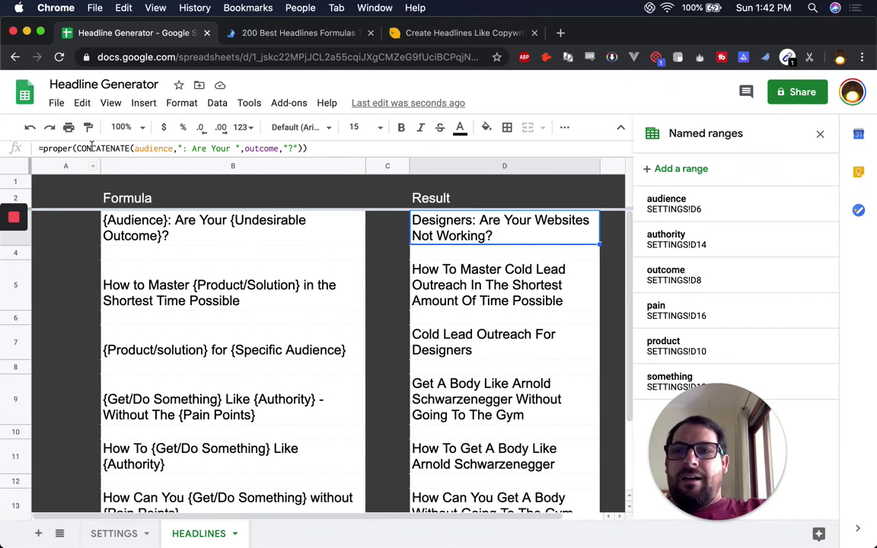
Step: On the SETTINGS sheet, open the Headlime.io link for editing and dismiss it, ending on the Audience entry in cell D6
{"action": "left_click", "coordinate": [99, 531]}
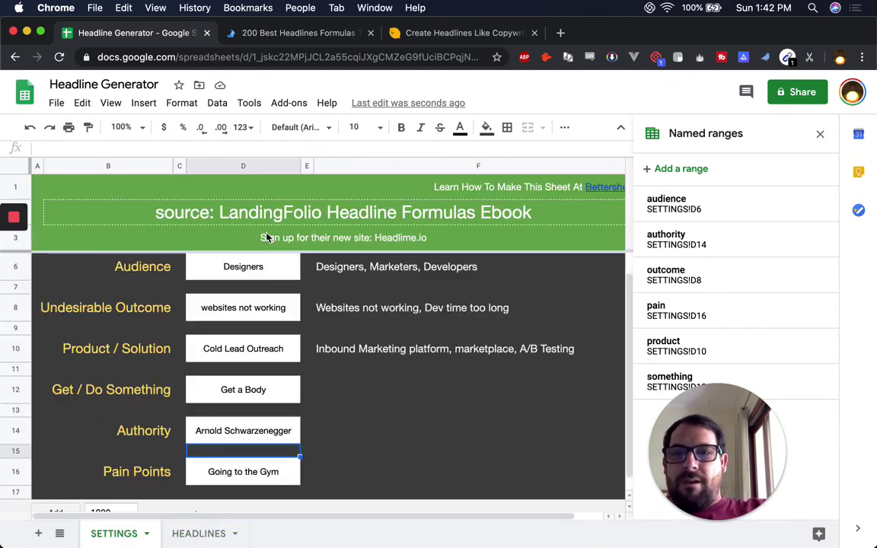
{"action": "left_click", "coordinate": [250, 238]}
{"action": "left_click", "coordinate": [246, 269]}
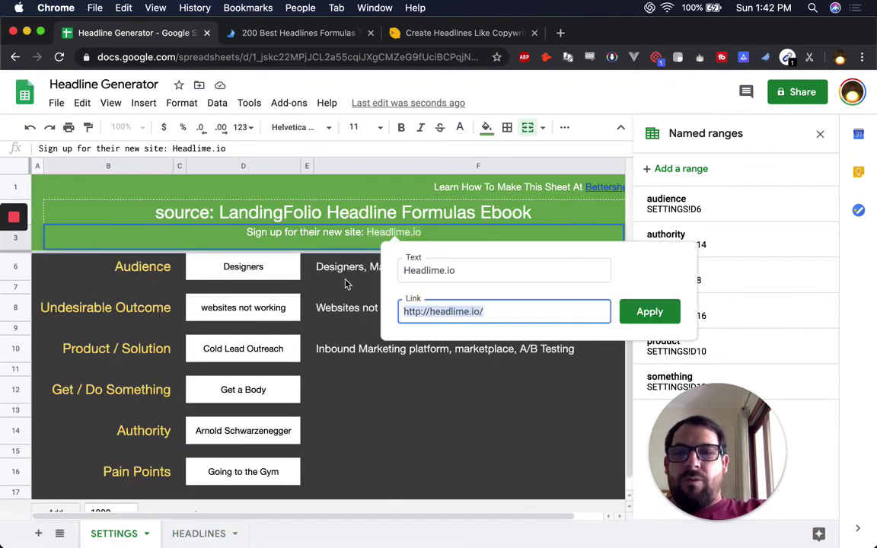
{"action": "left_click", "coordinate": [531, 412]}
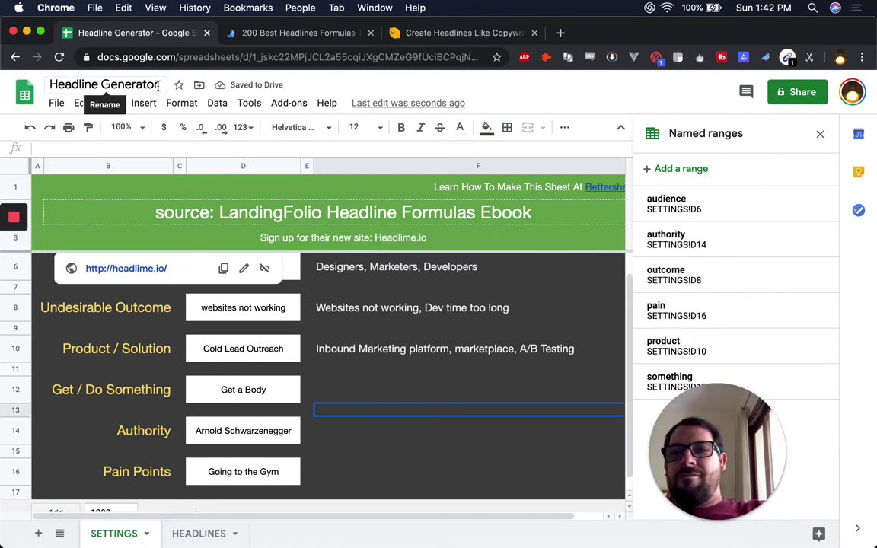
{"action": "left_click", "coordinate": [336, 266]}
{"action": "left_click", "coordinate": [273, 267]}
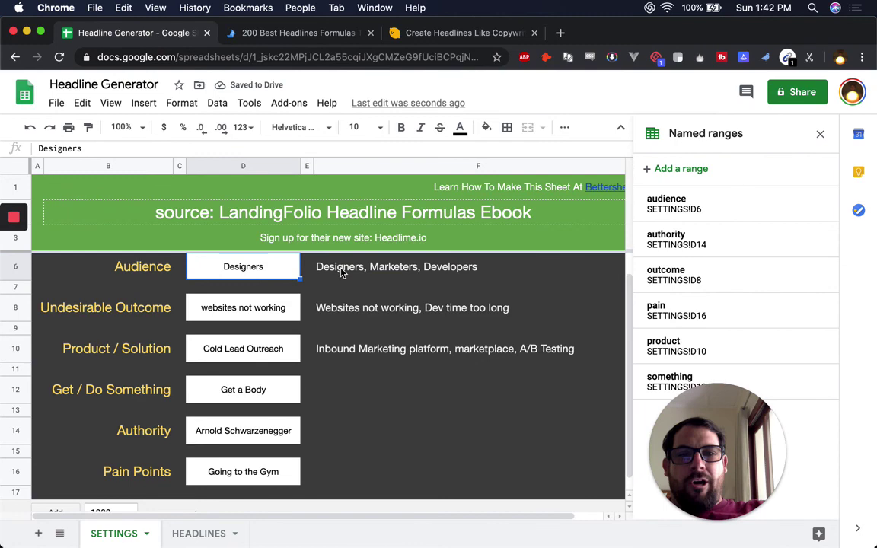